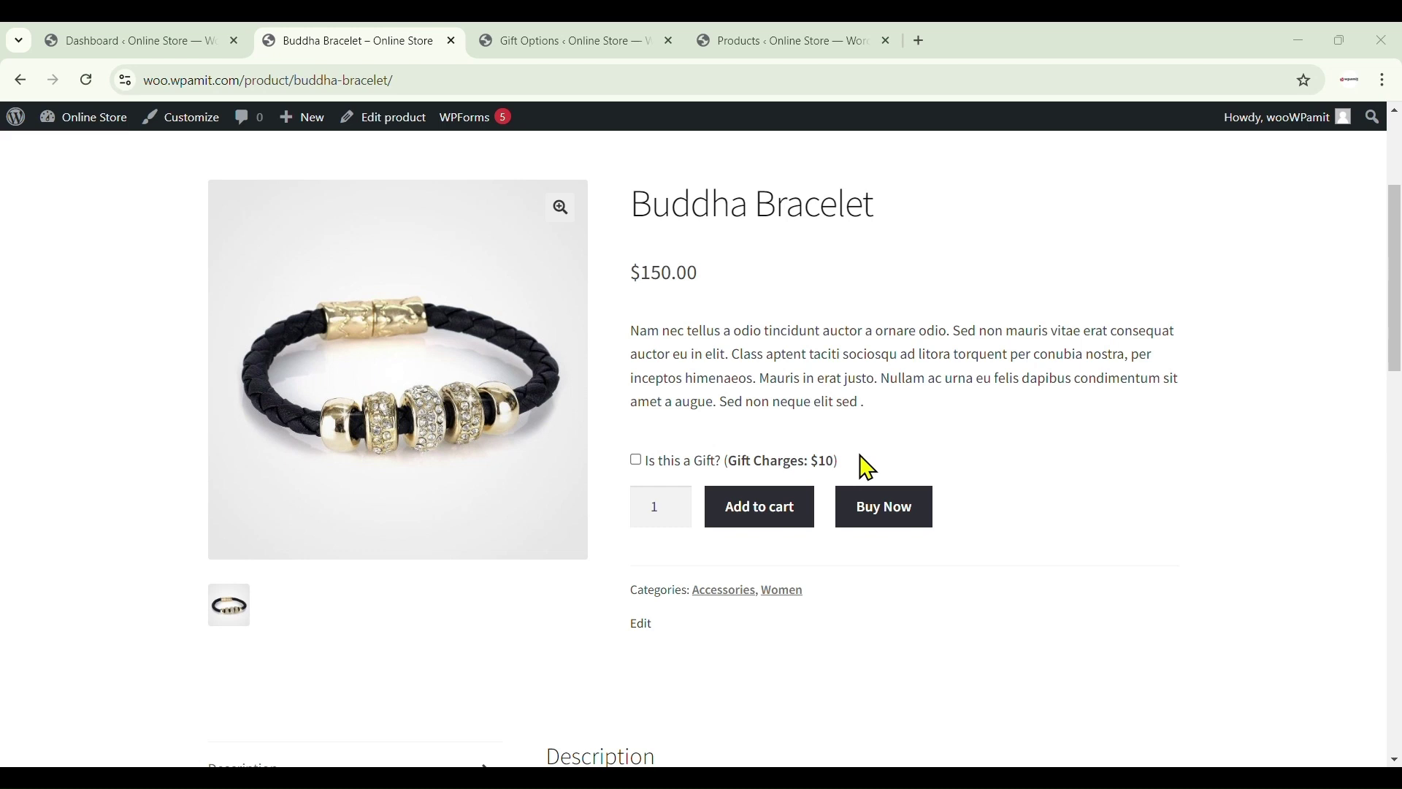
# - Mark the Buddha Bracelet as a gift with message 'Gift order.' and add it to the cart
pyautogui.click(637, 461)
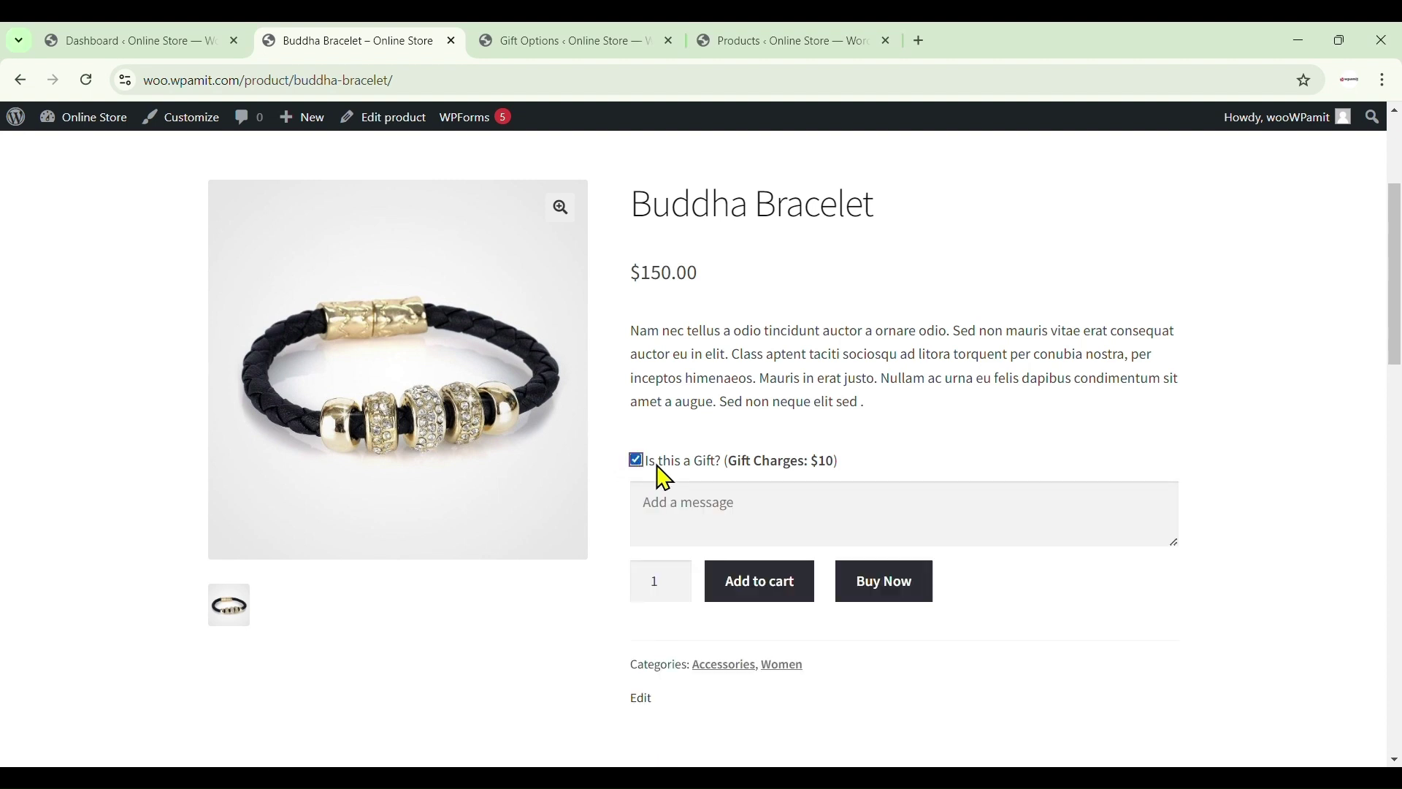
pyautogui.click(759, 509)
pyautogui.write('Gift order.')
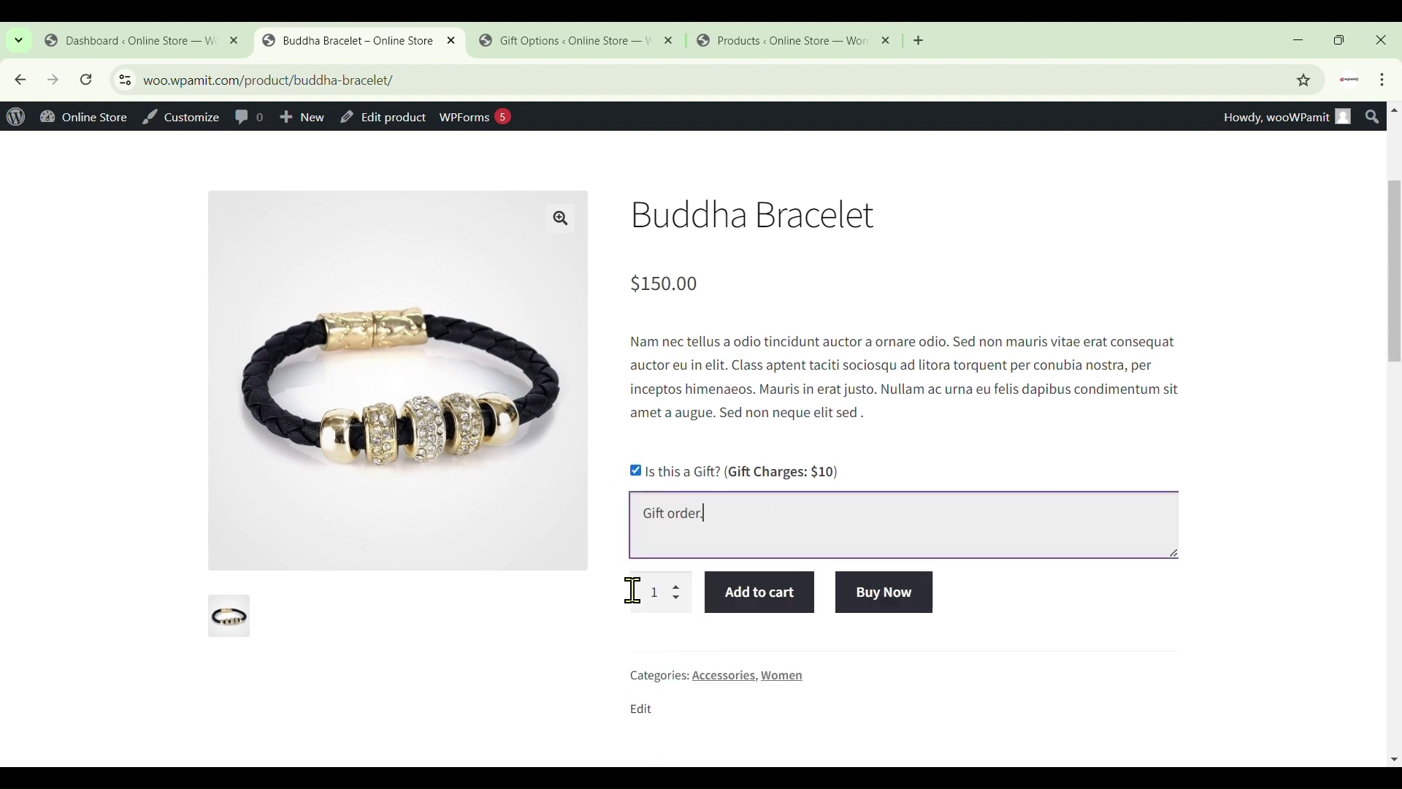
pyautogui.scroll(1, 629, 585)
pyautogui.click(769, 628)
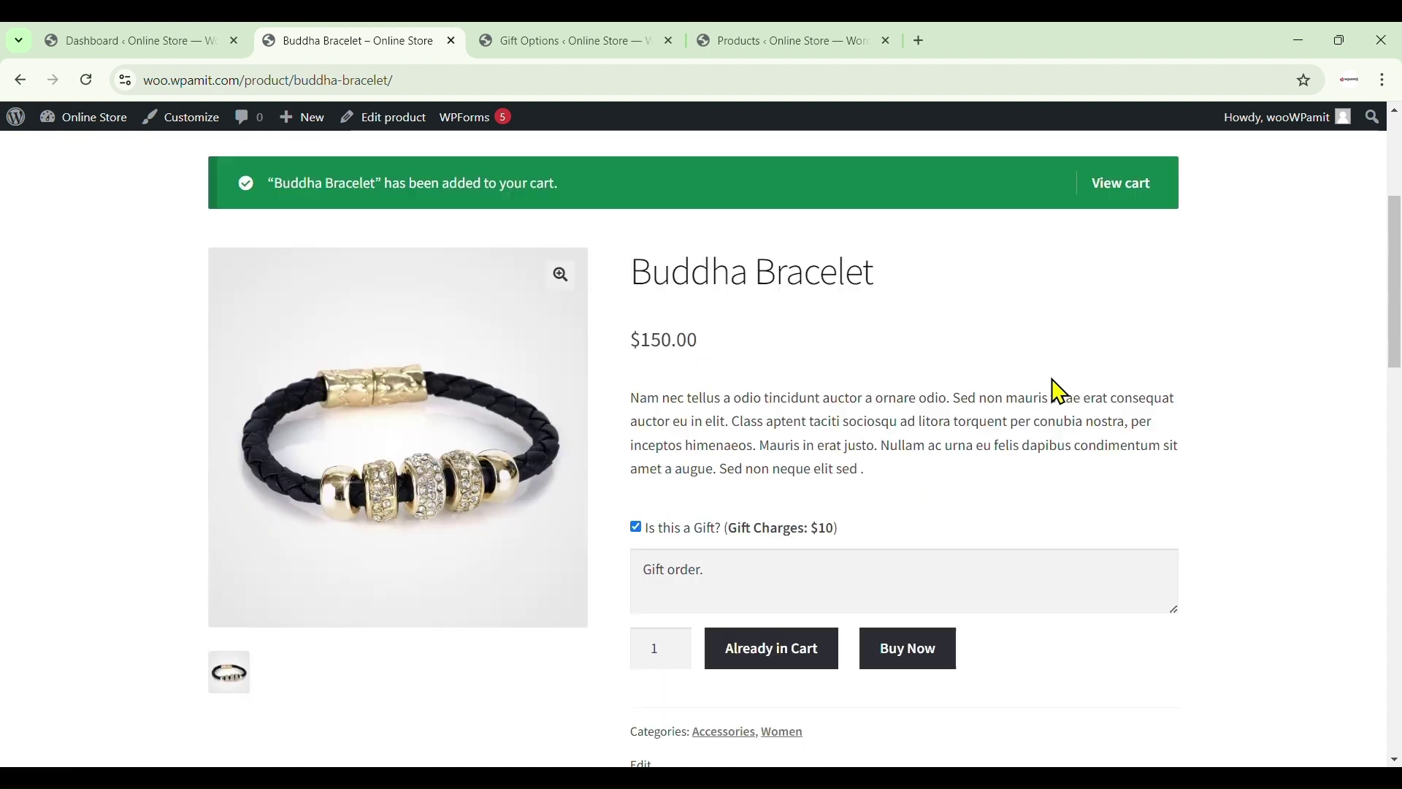
# - In the cart, edit the bracelet's gift message to 'Gift.', confirm it, and proceed to checkout
pyautogui.click(1140, 195)
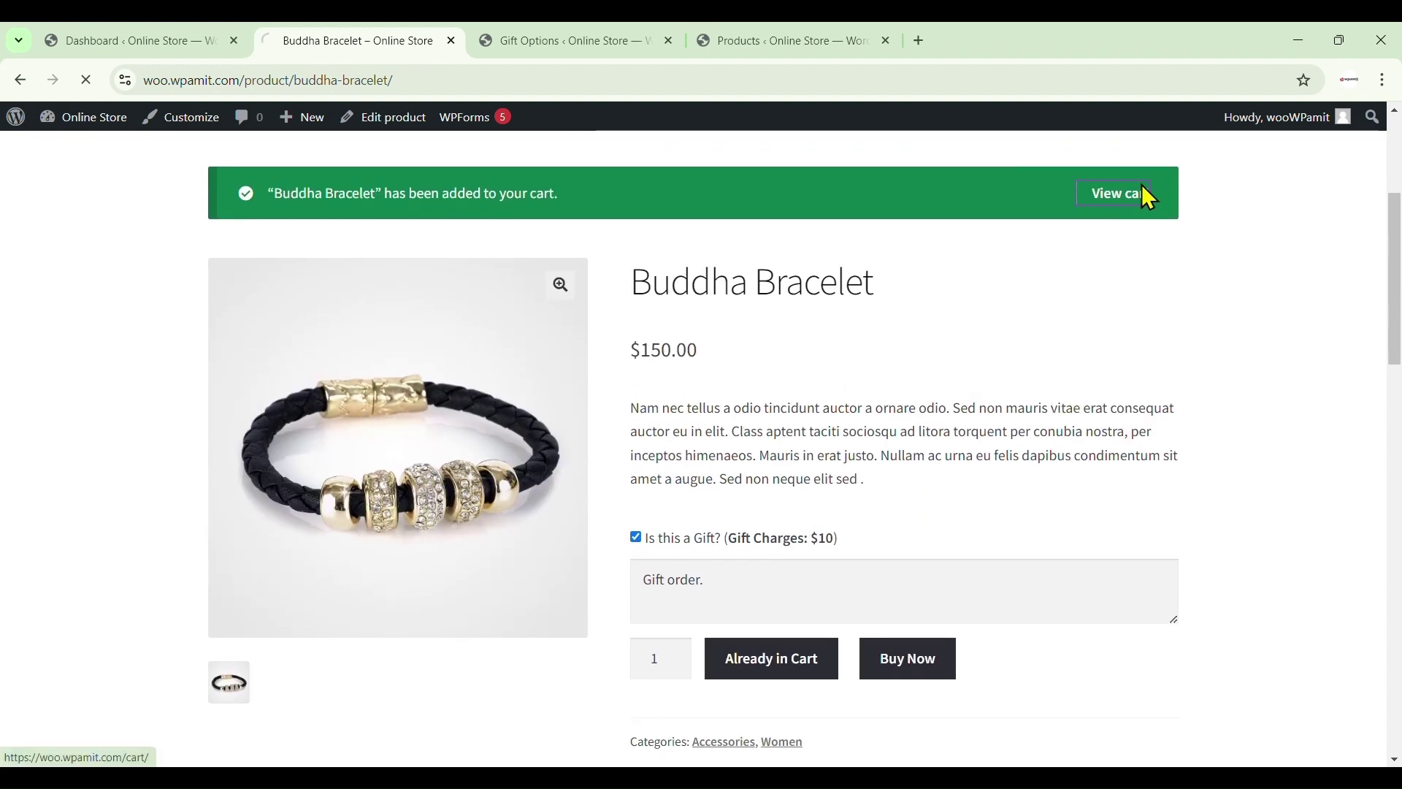
pyautogui.scroll(-3, 906, 411)
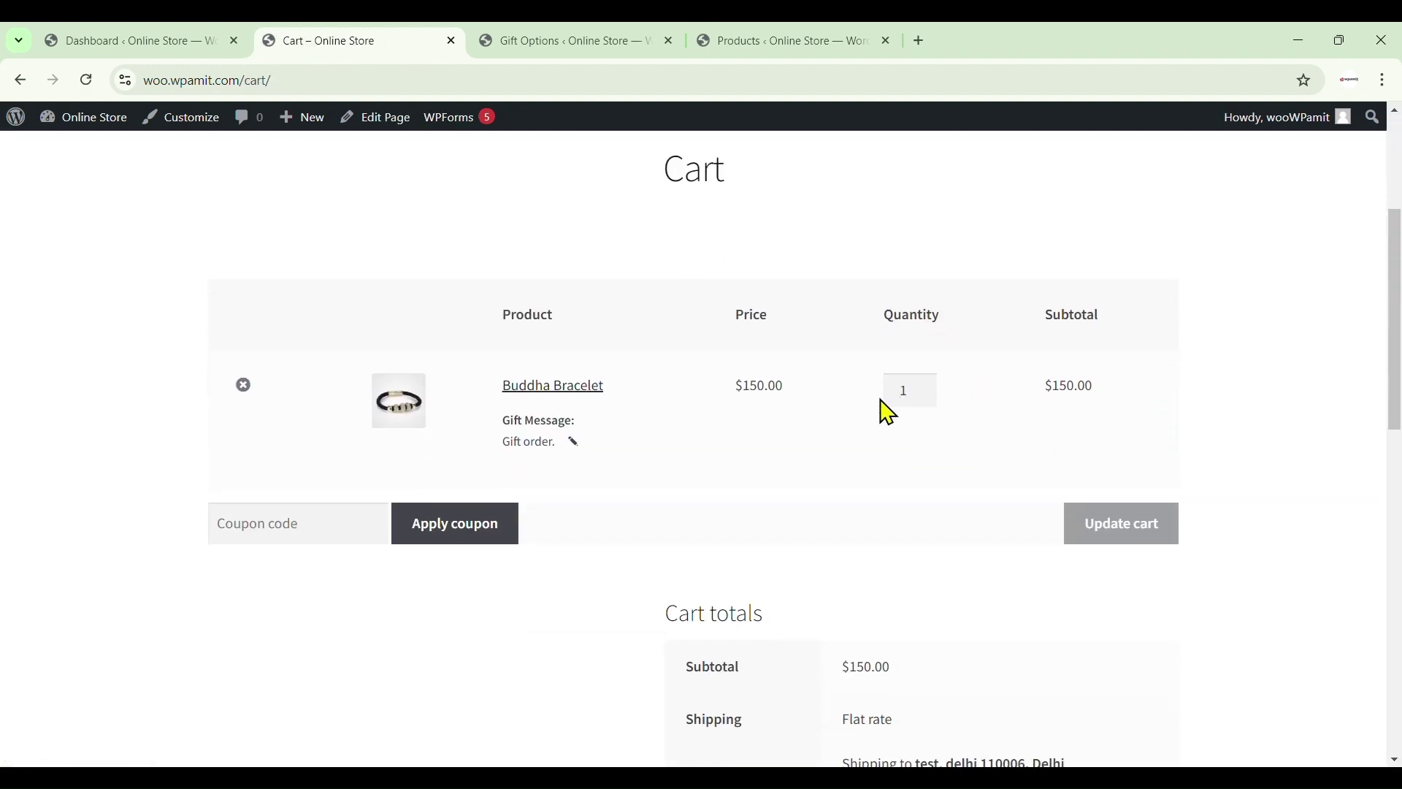
pyautogui.moveTo(503, 441); pyautogui.dragTo(554, 445)
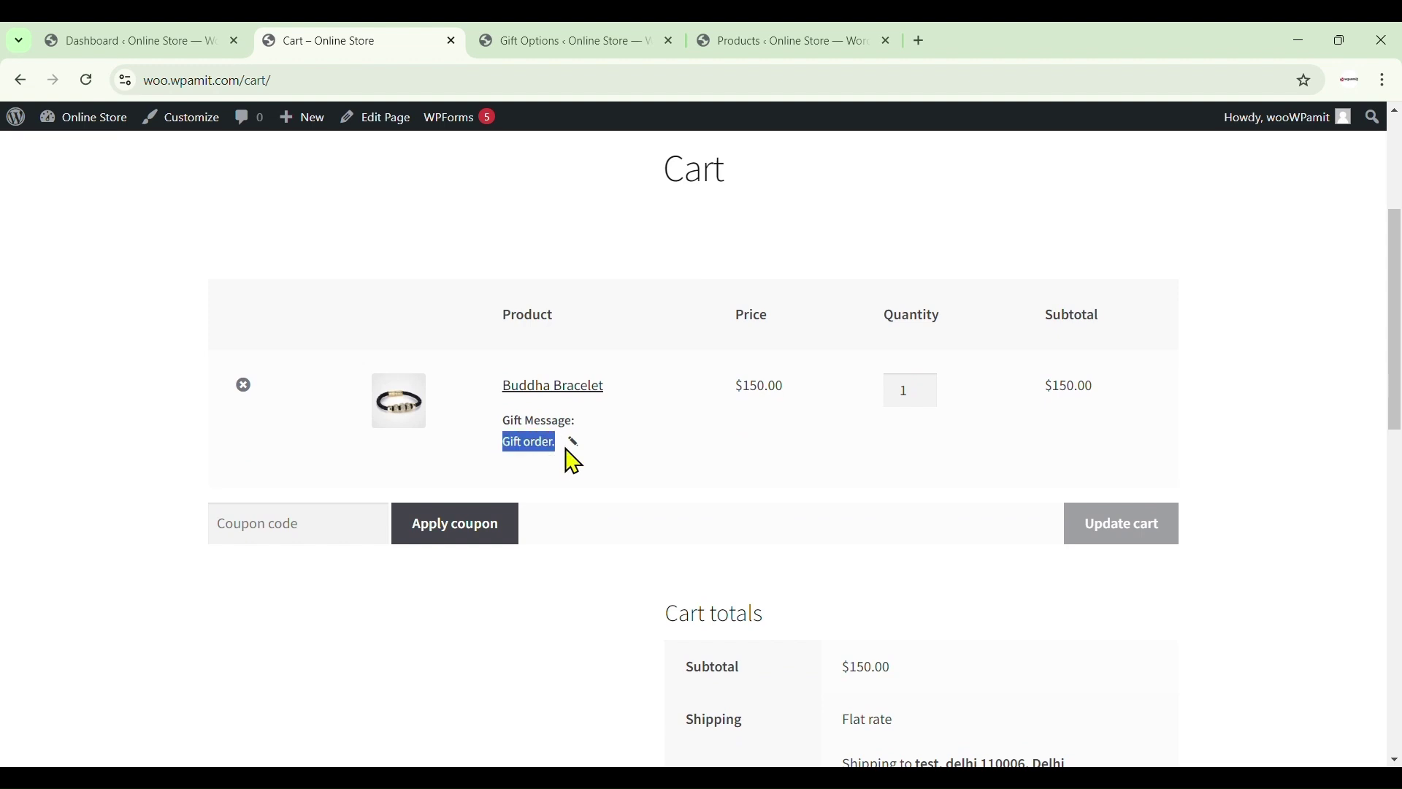
pyautogui.click(573, 444)
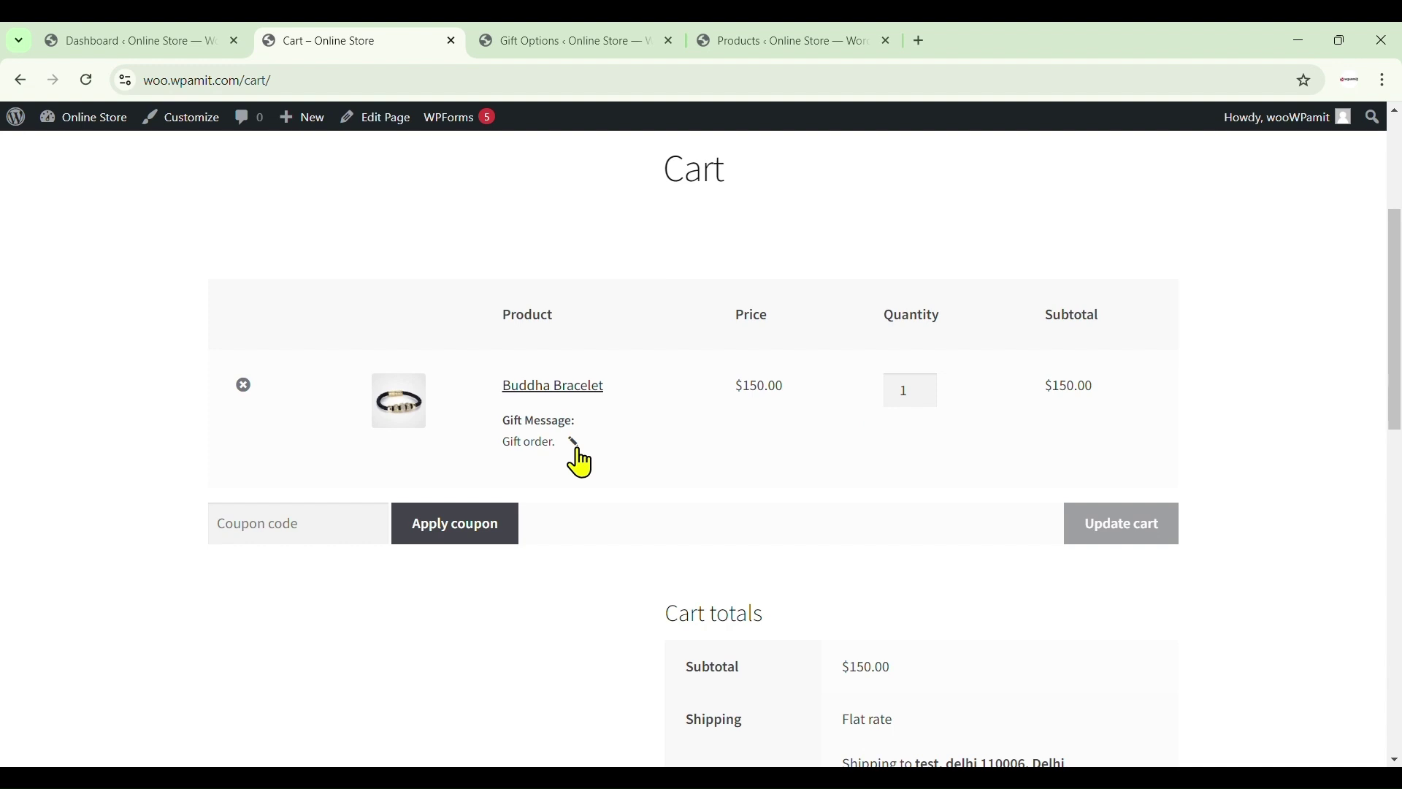
pyautogui.click(574, 447)
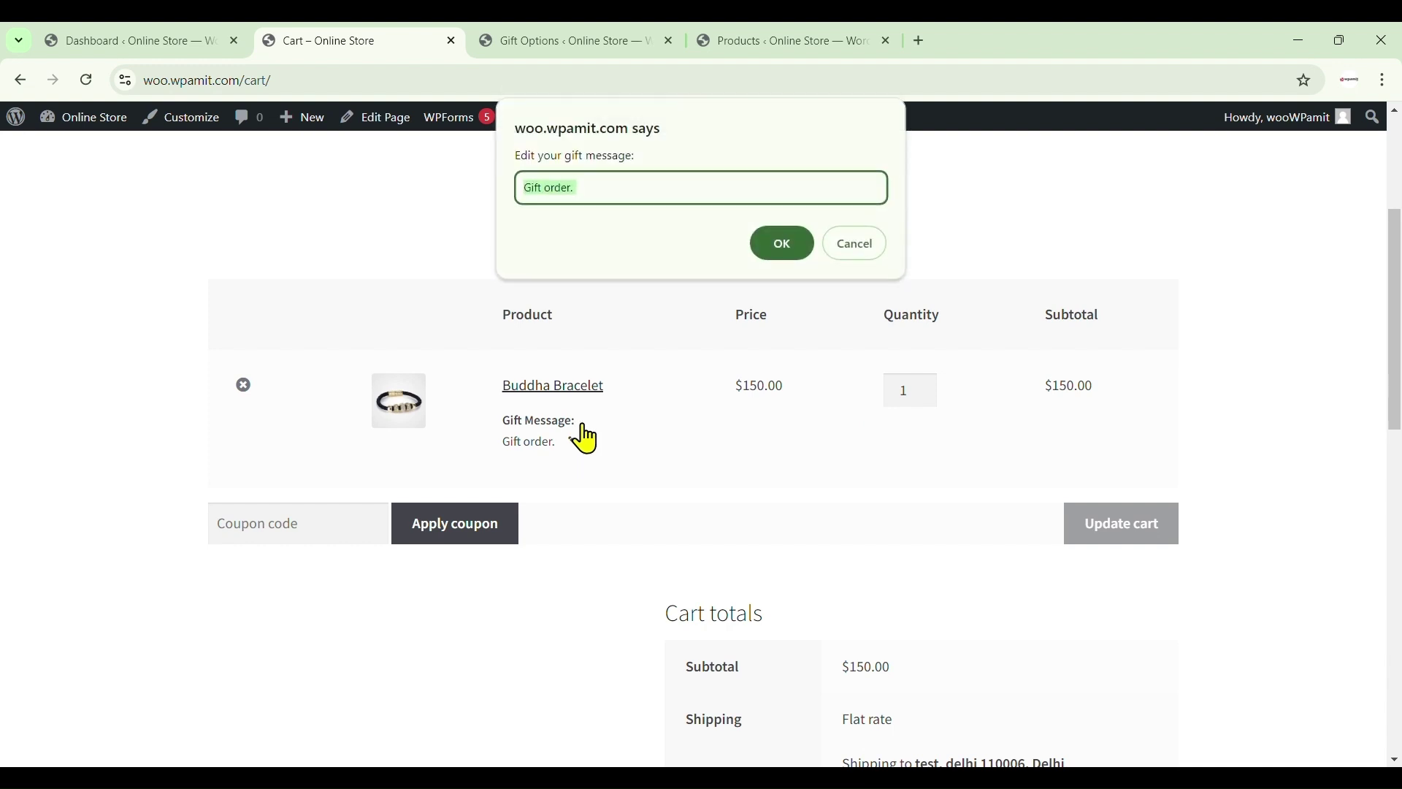
pyautogui.click(669, 187)
pyautogui.write('Gift')
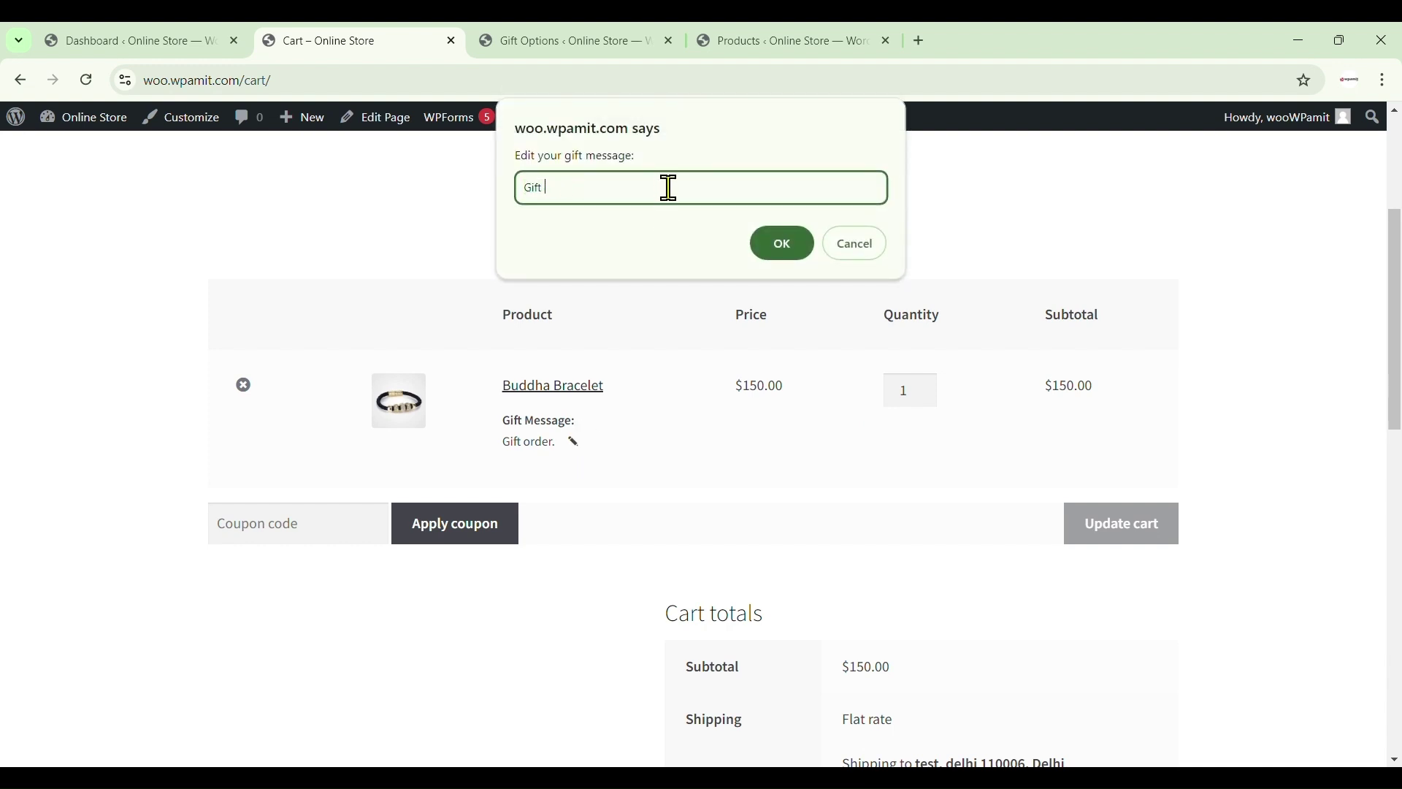
pyautogui.click(782, 244)
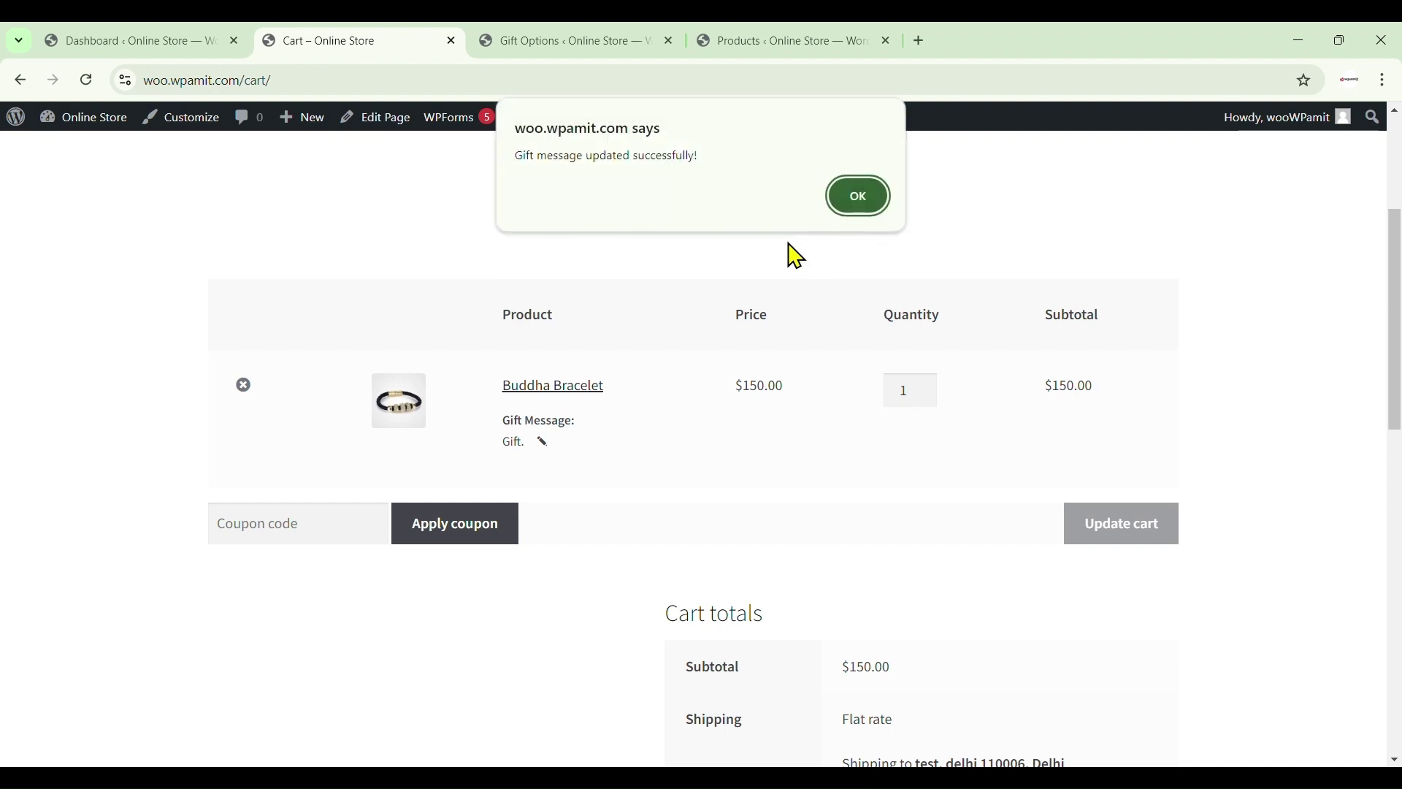
pyautogui.click(857, 197)
pyautogui.scroll(-3, 817, 526)
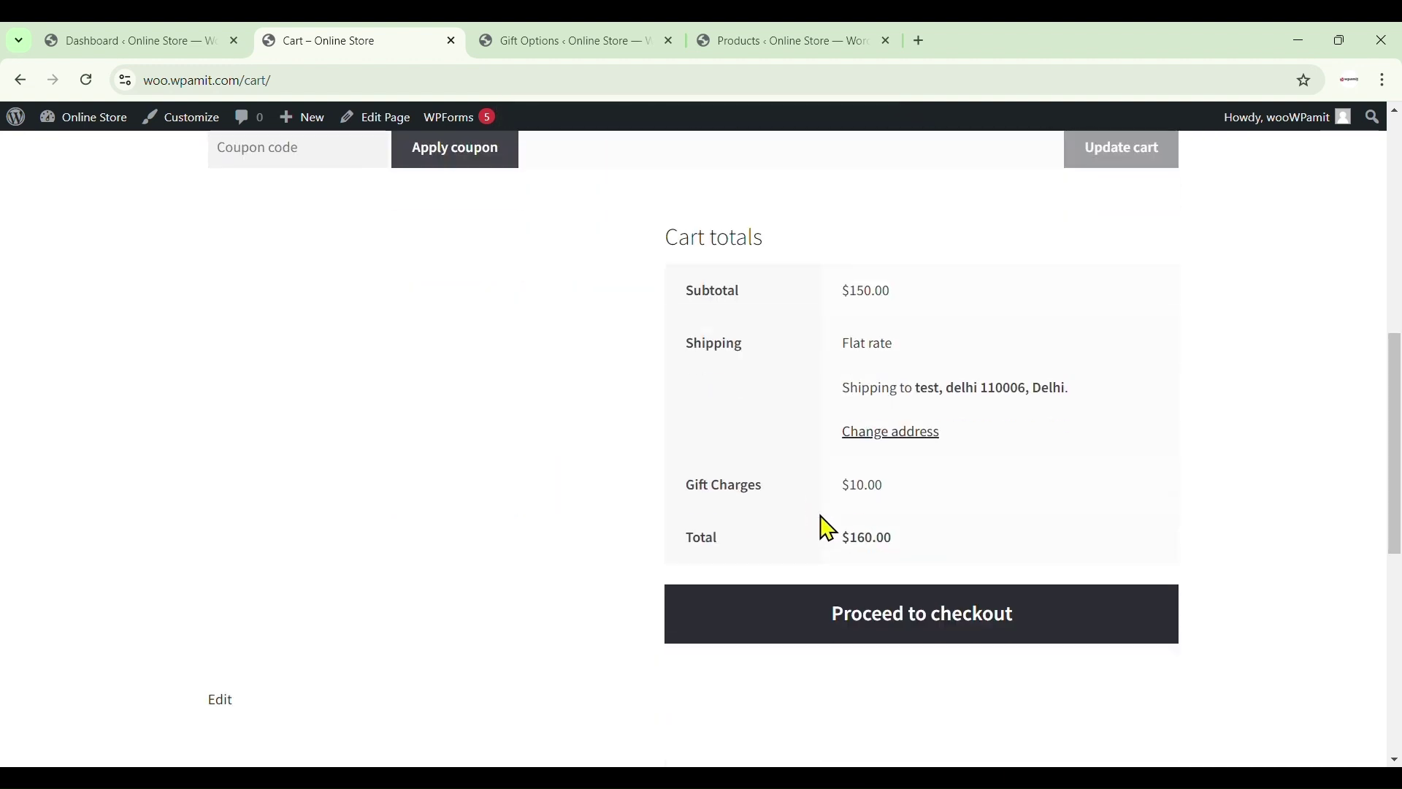
pyautogui.click(962, 617)
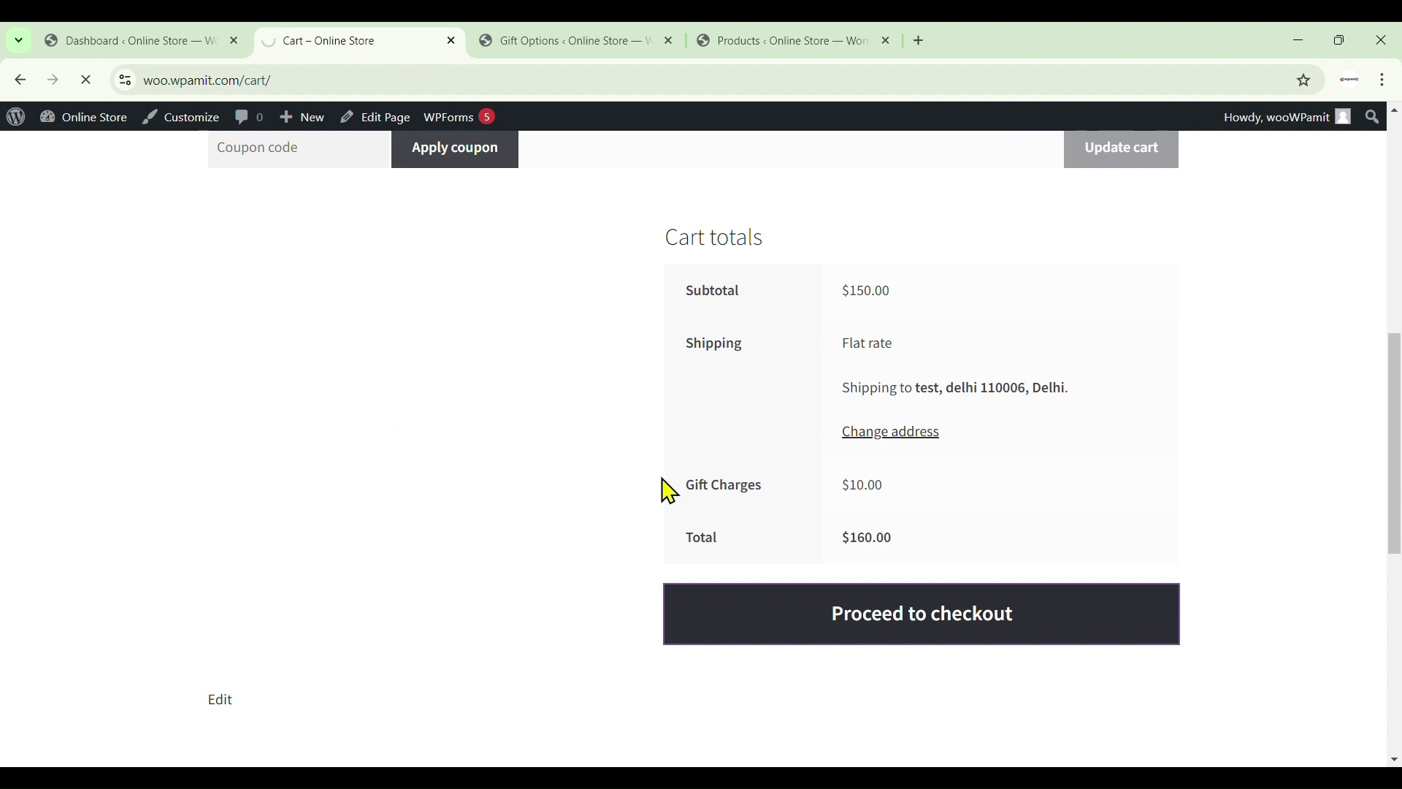
pyautogui.scroll(-3, 661, 488)
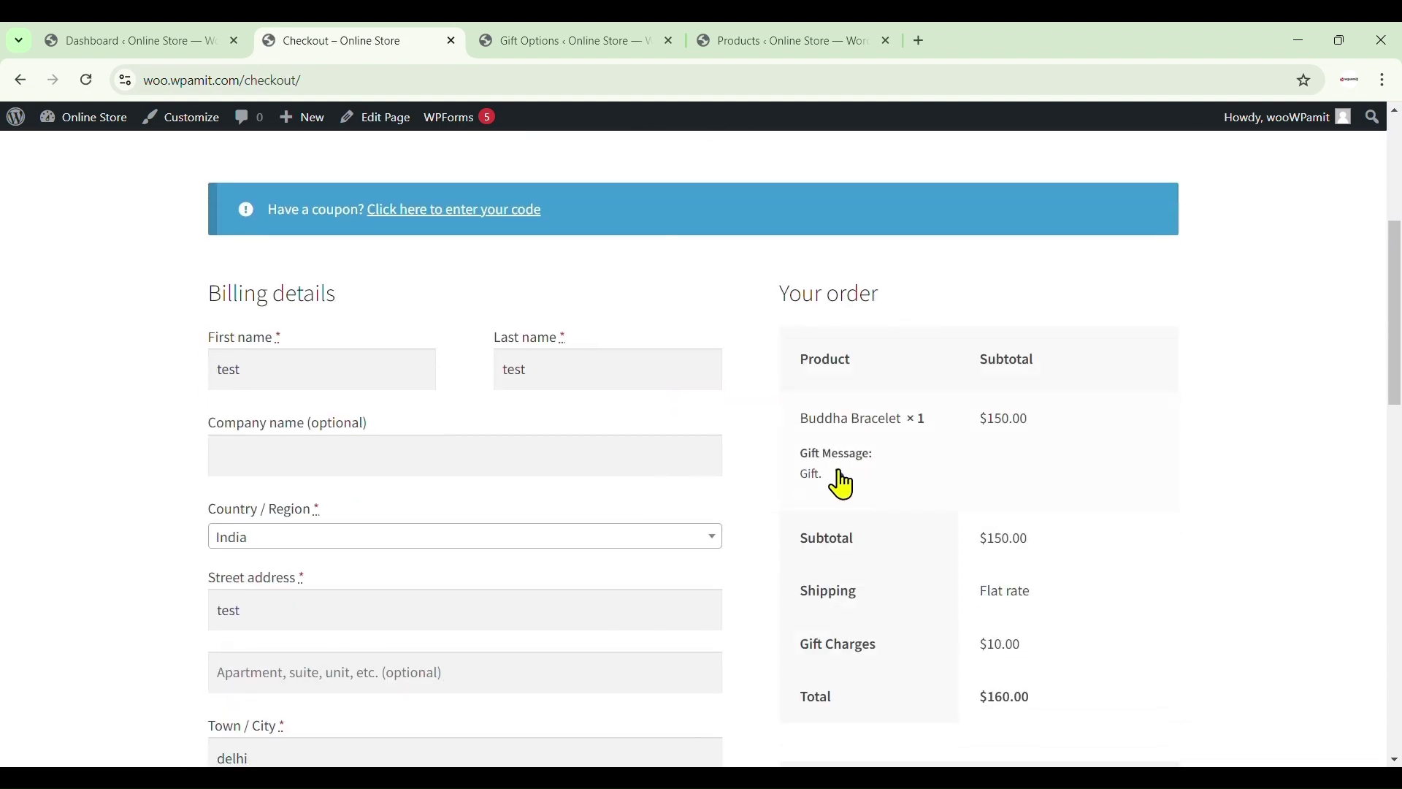
# - At checkout, view the gift message editor and cancel so 'Gift.' stays unchanged
pyautogui.click(840, 474)
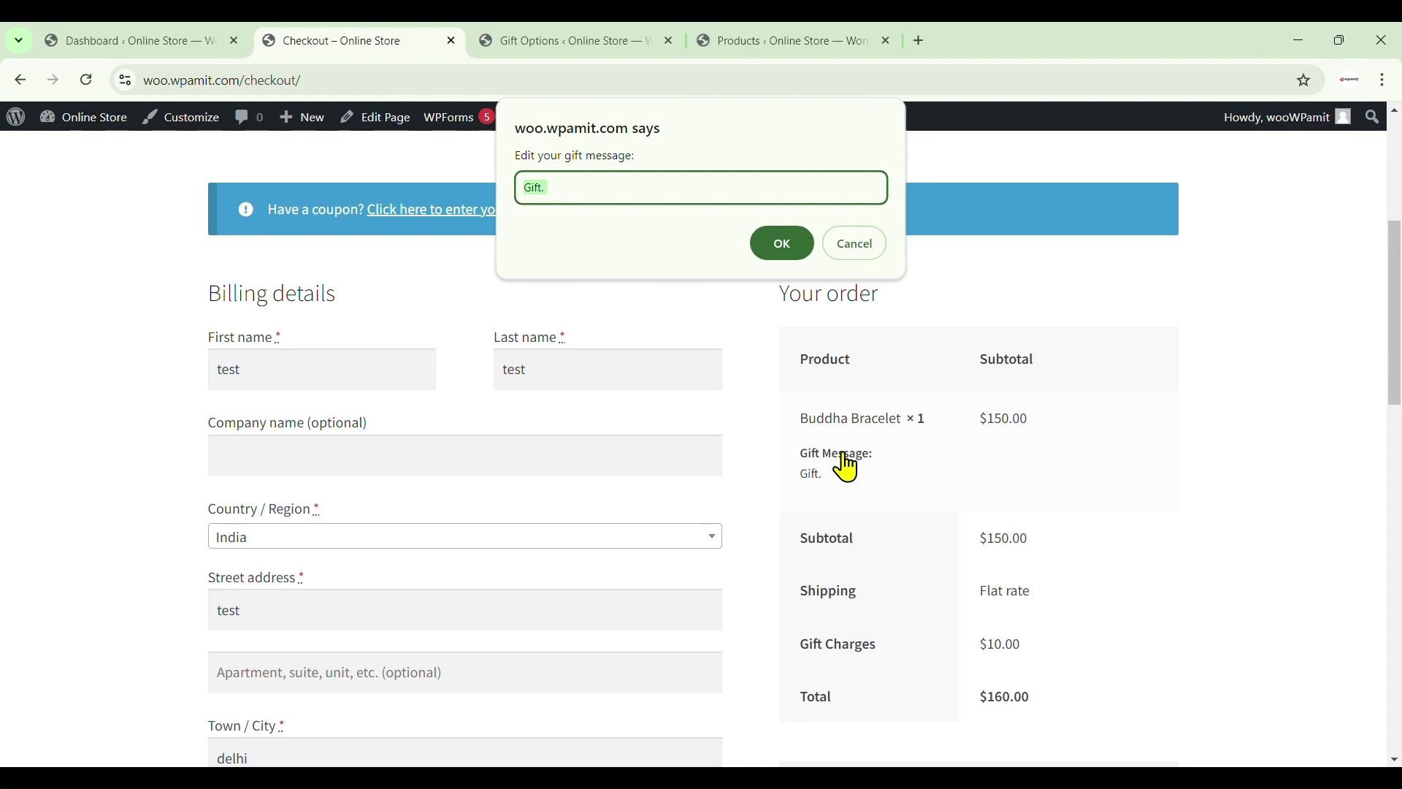
pyautogui.click(855, 243)
pyautogui.scroll(-2, 758, 479)
pyautogui.scroll(3, 760, 480)
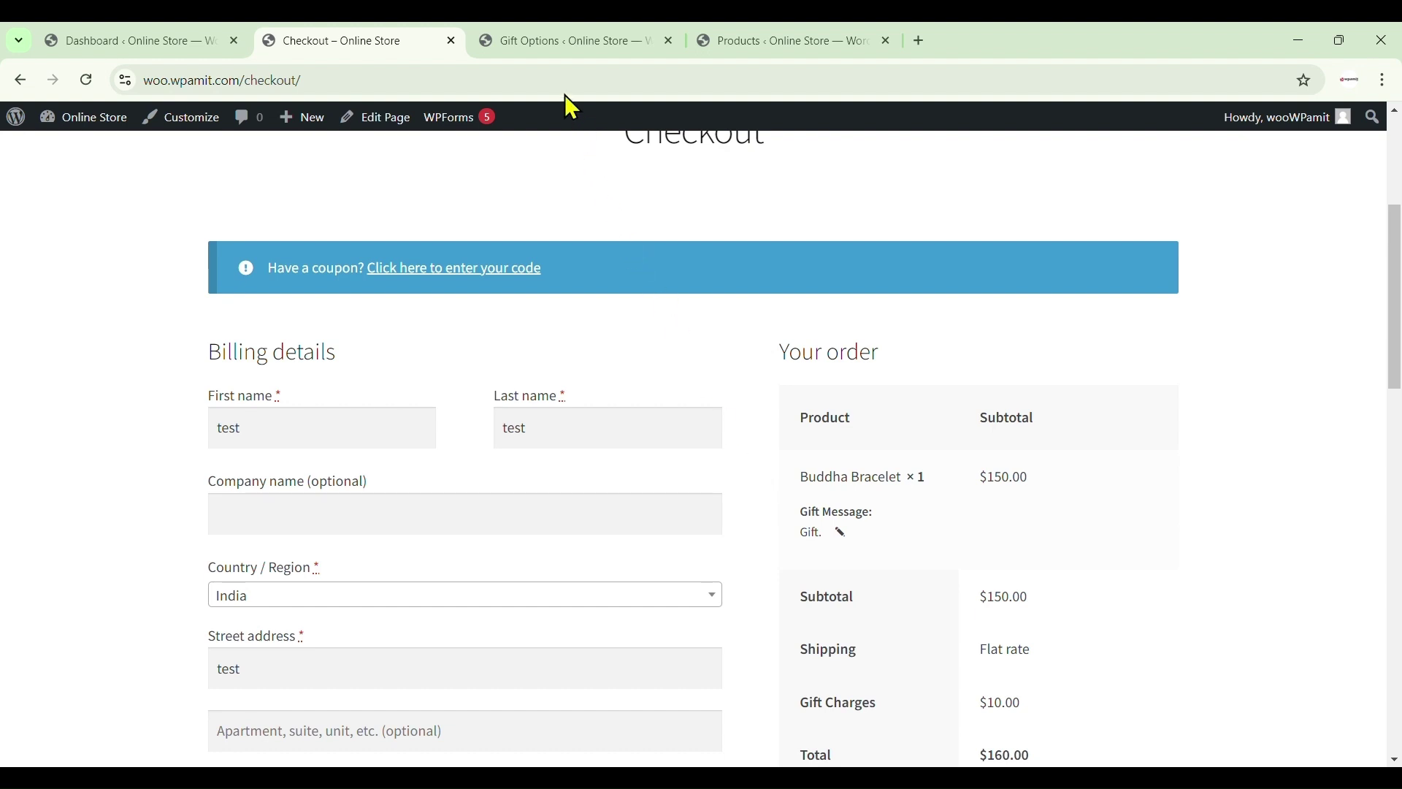
# - In Gift Options set checkbox text 'Gift', label 'Charges' and packing charge 5, then save
pyautogui.click(530, 33)
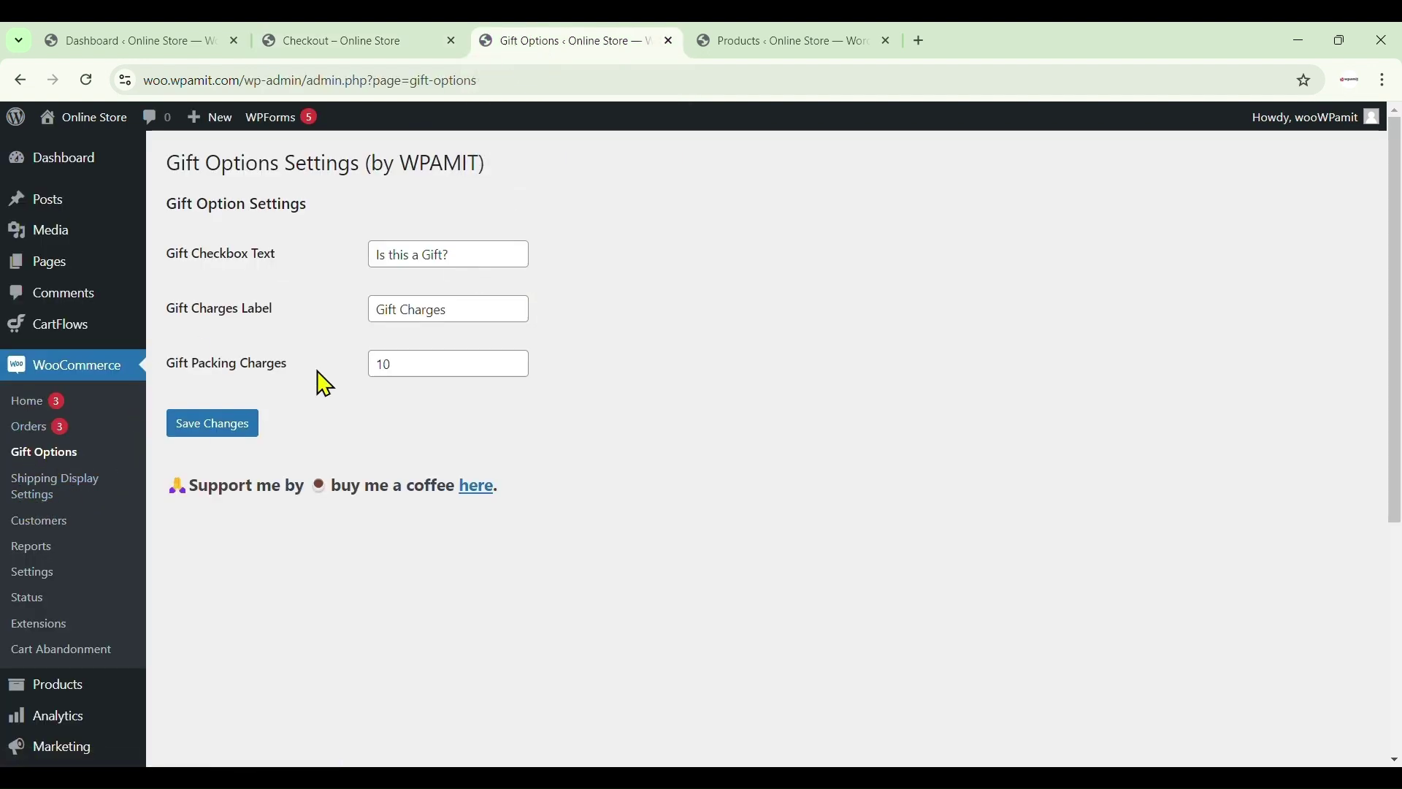
pyautogui.click(476, 256)
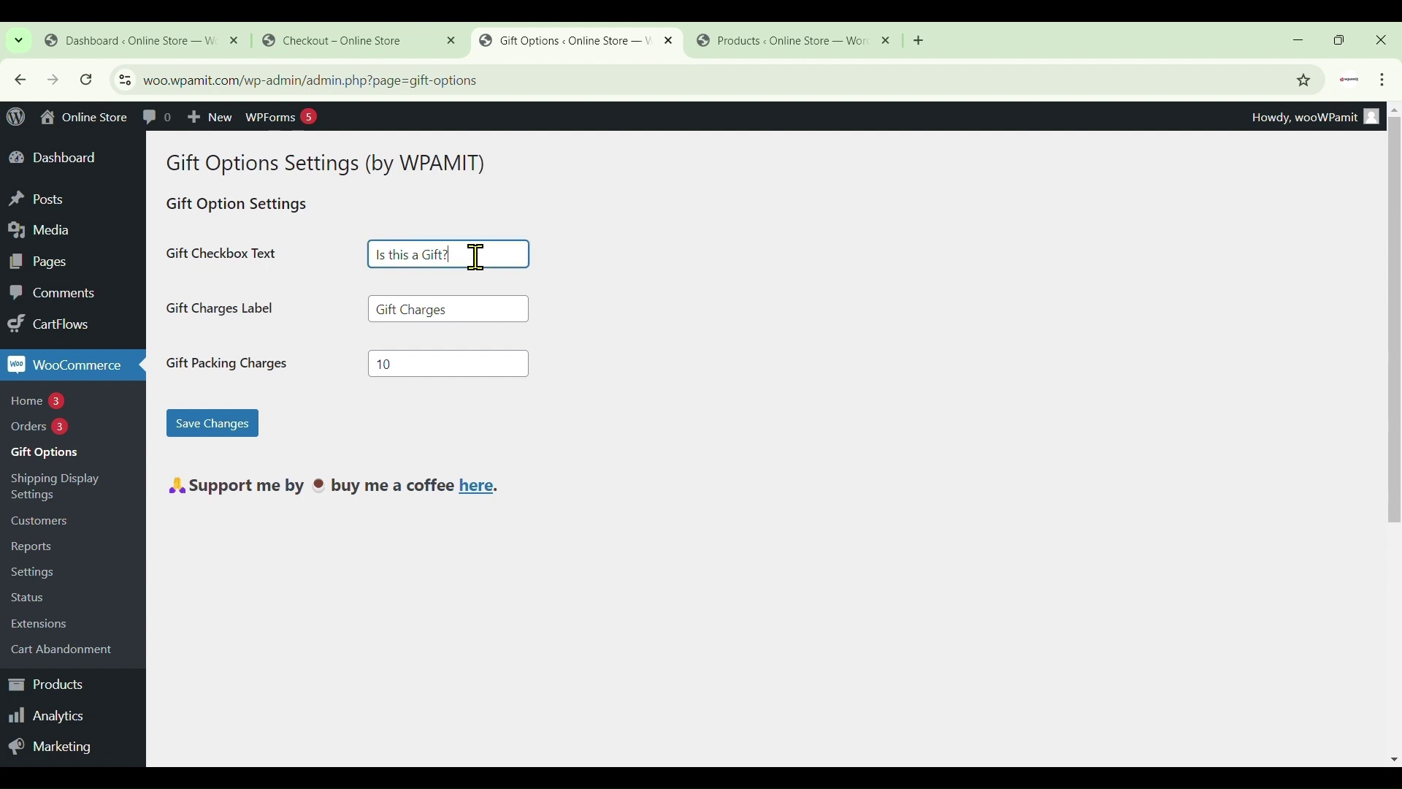
pyautogui.hotkey('ctrl', 'a')
pyautogui.press('BackSpace')
pyautogui.write('Gift')
pyautogui.press('Tab')
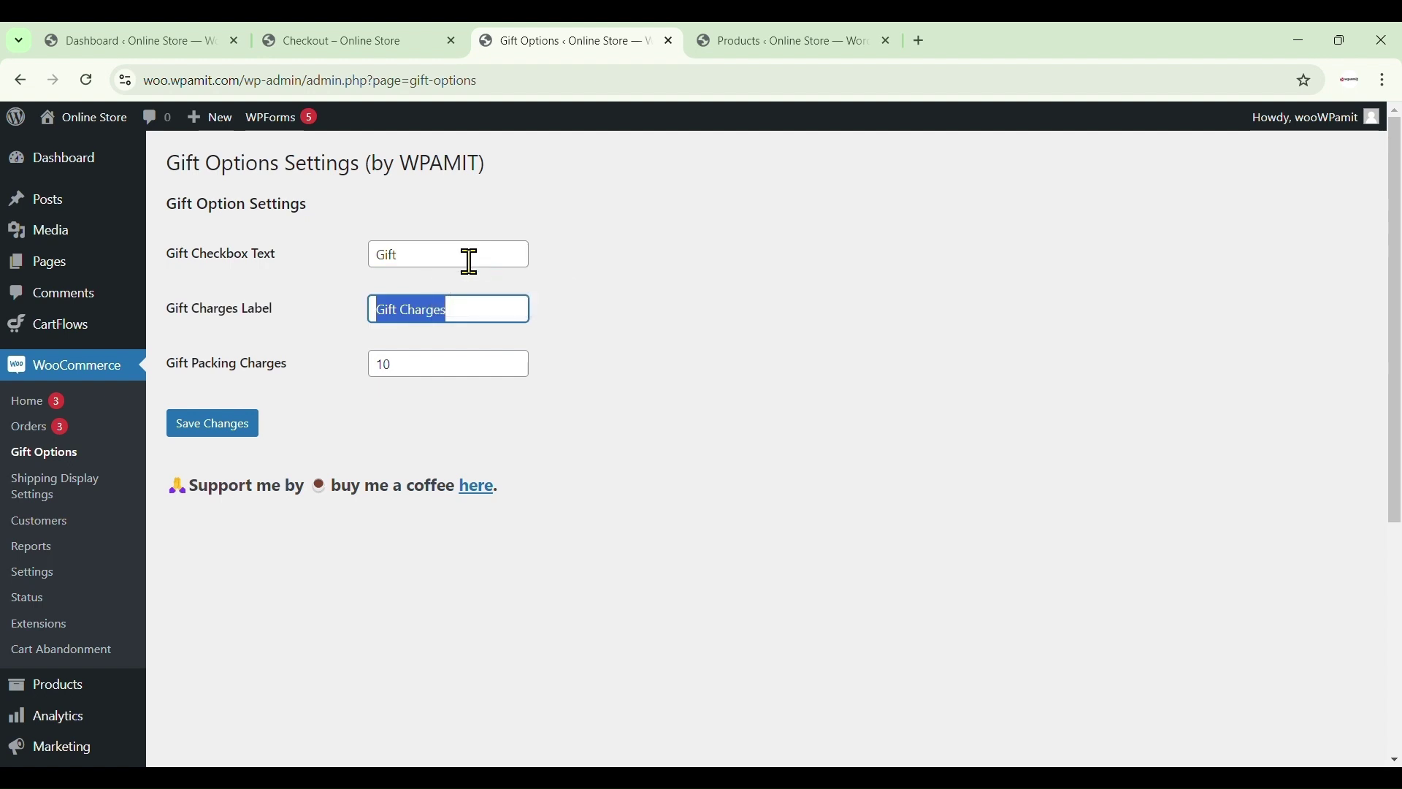
pyautogui.write('C')
pyautogui.write('harges')
pyautogui.click(441, 361)
pyautogui.write('5')
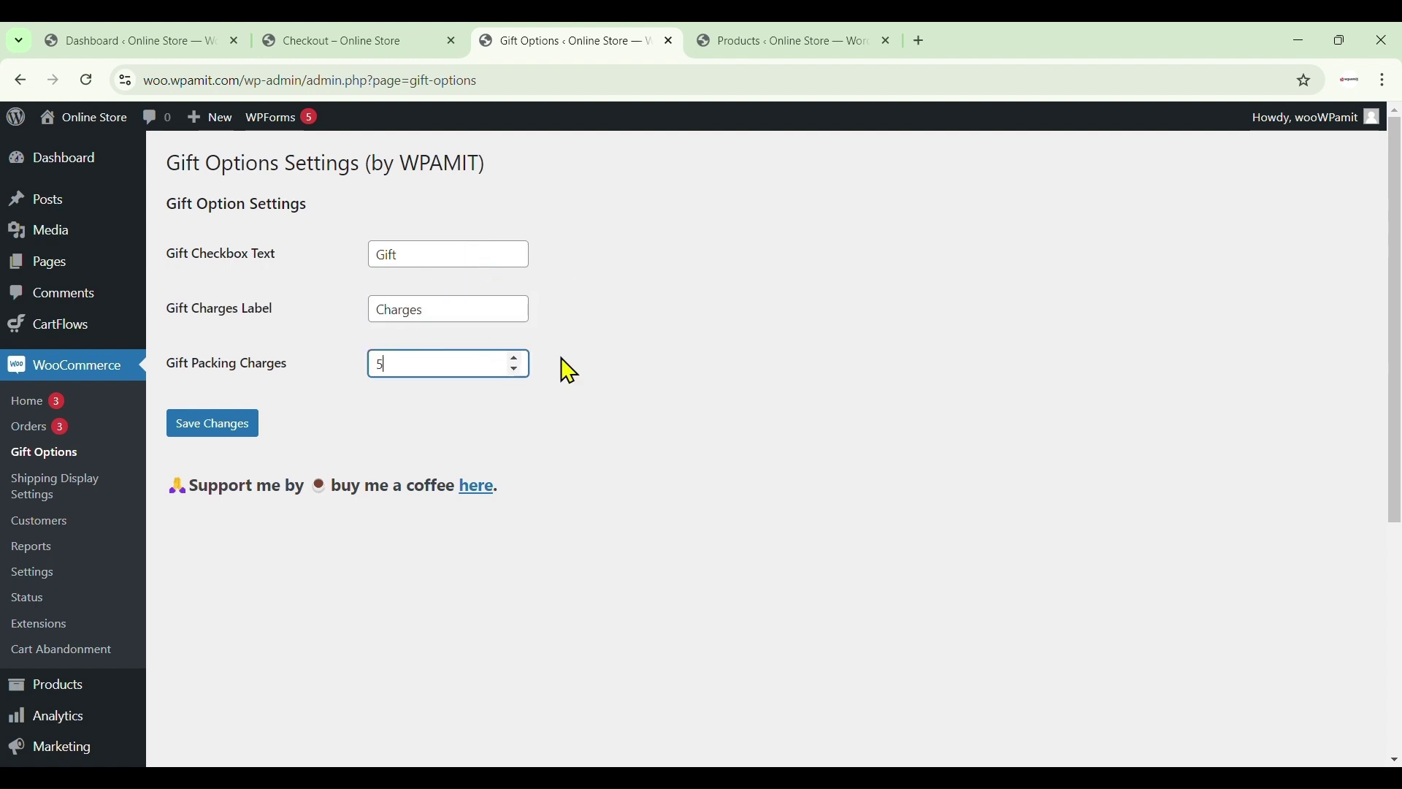
pyautogui.click(208, 428)
pyautogui.click(381, 44)
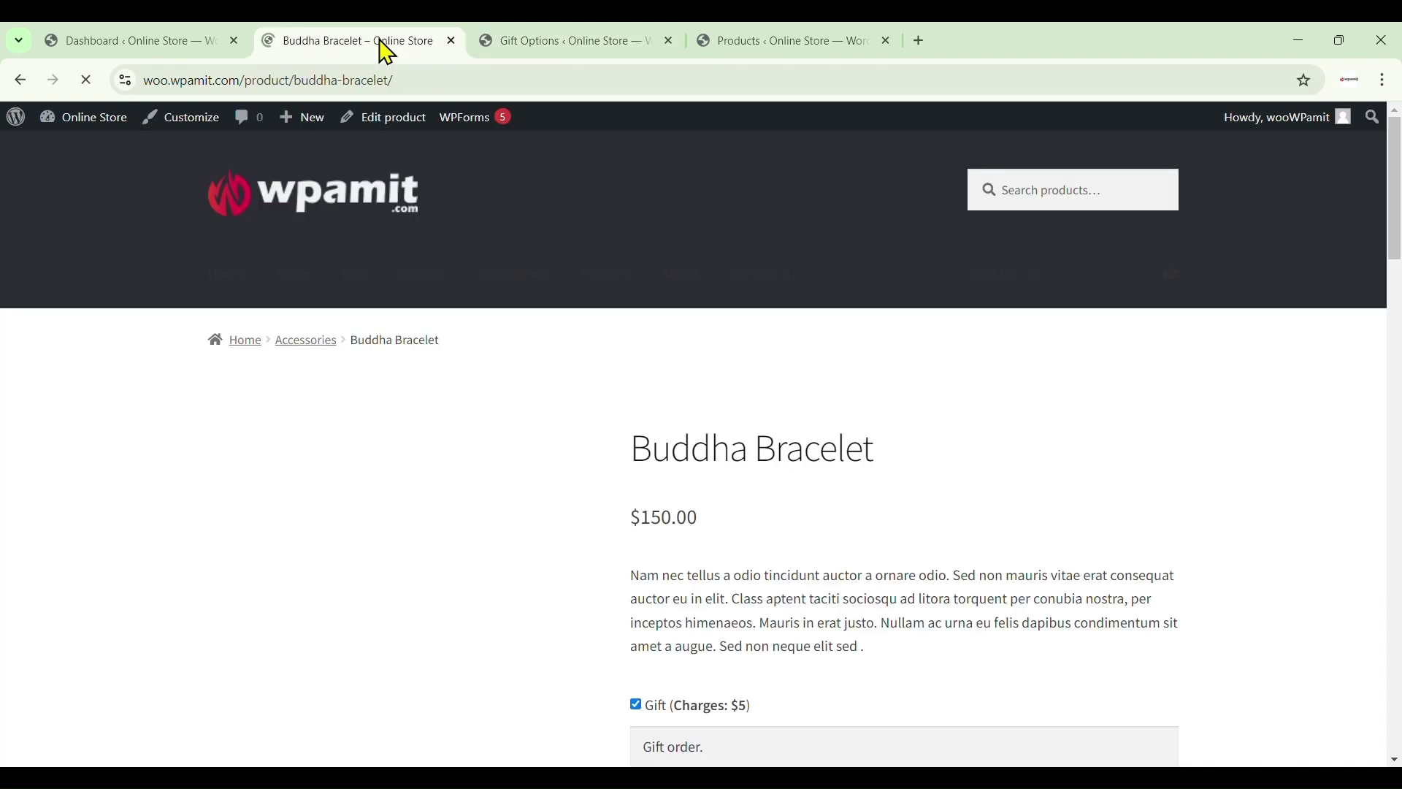
pyautogui.scroll(-3, 636, 447)
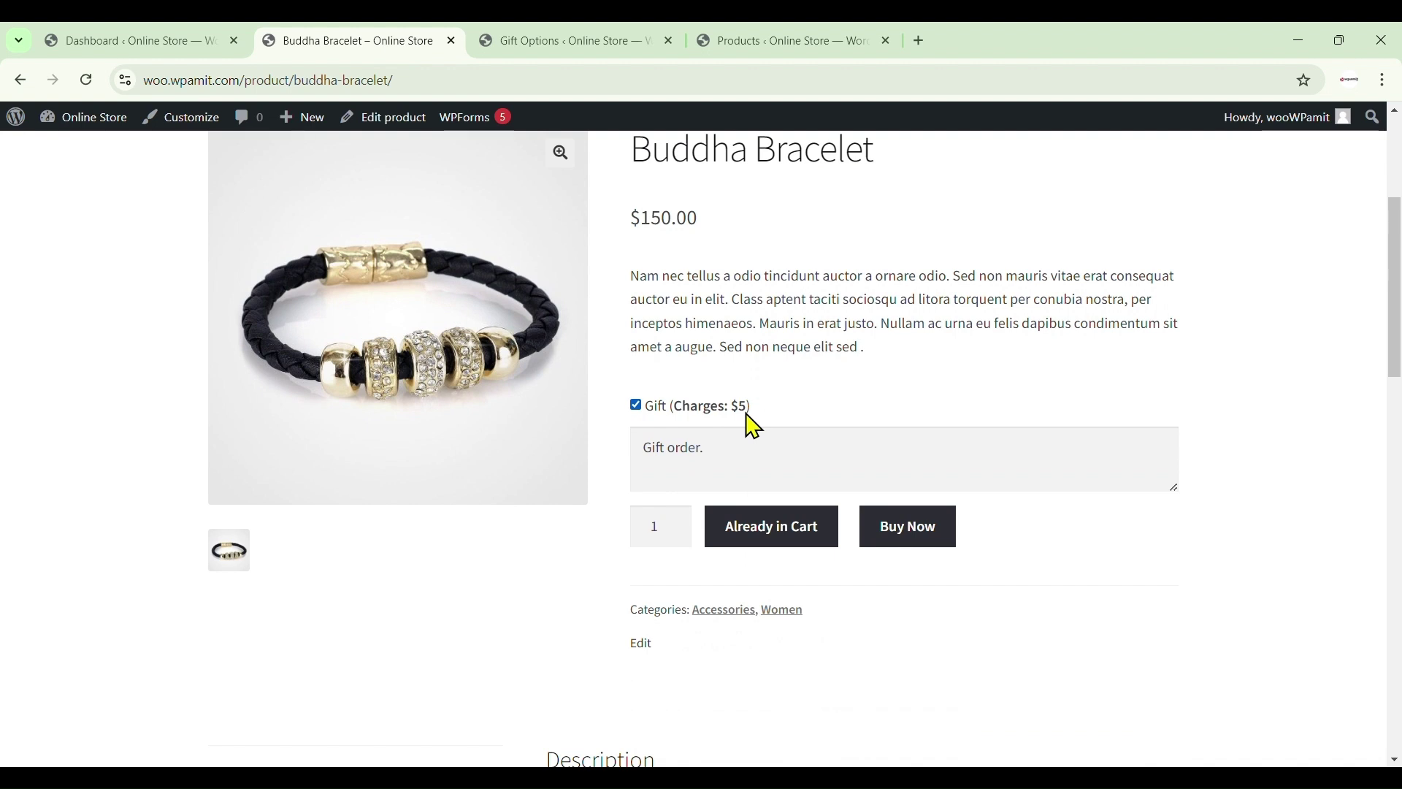
pyautogui.moveTo(765, 409); pyautogui.dragTo(638, 417)
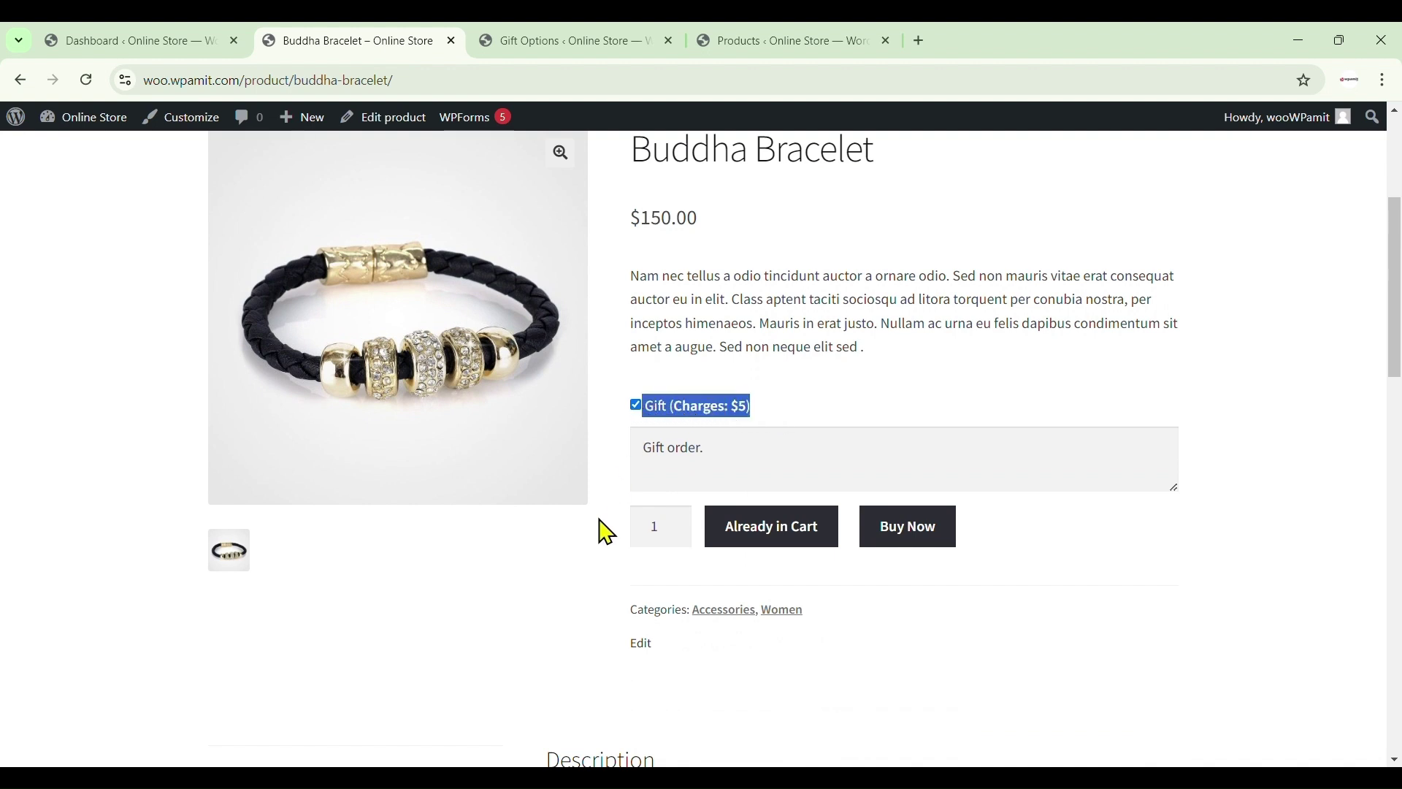
pyautogui.click(602, 550)
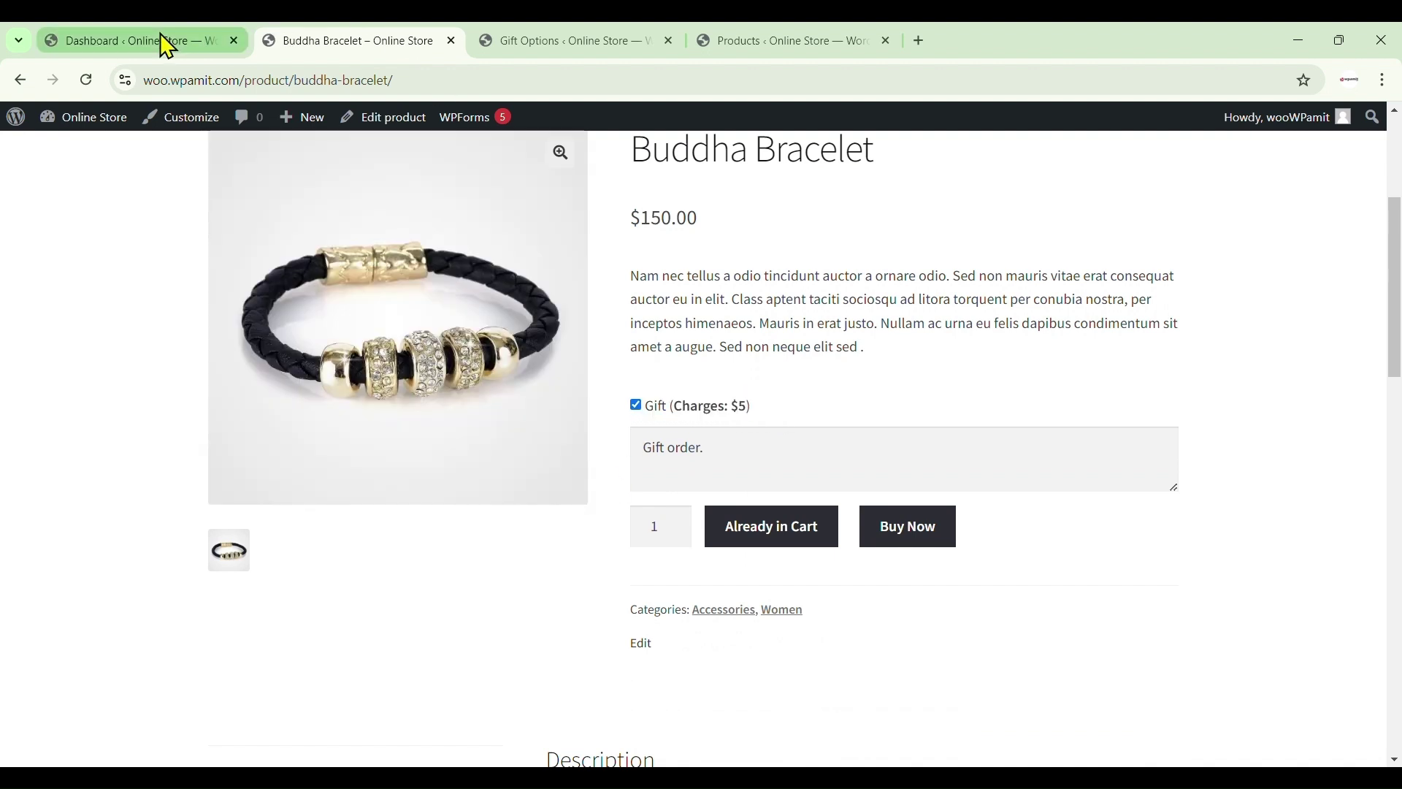
# - Review the Gift Options settings, then go to the admin Products list
pyautogui.click(500, 41)
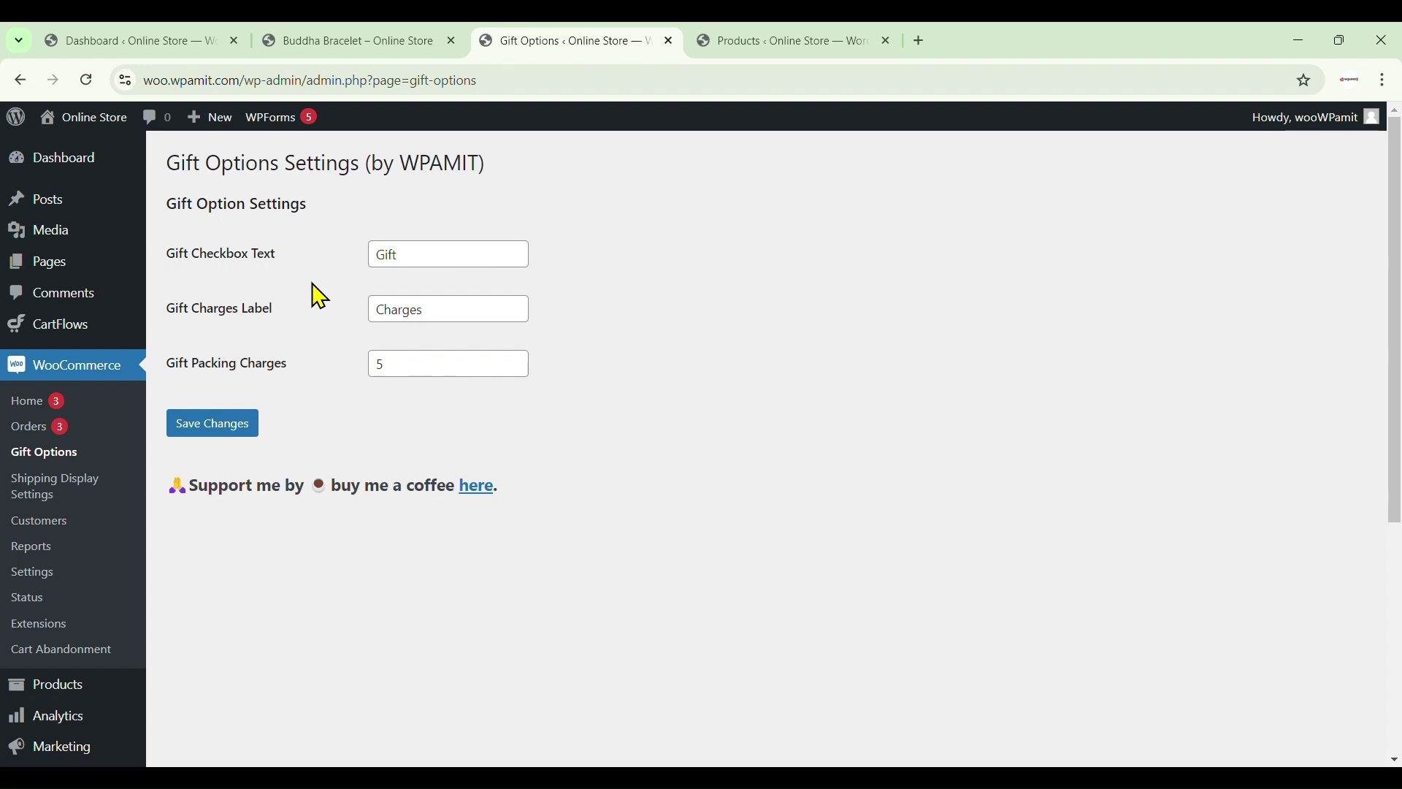
pyautogui.scroll(-2, 317, 296)
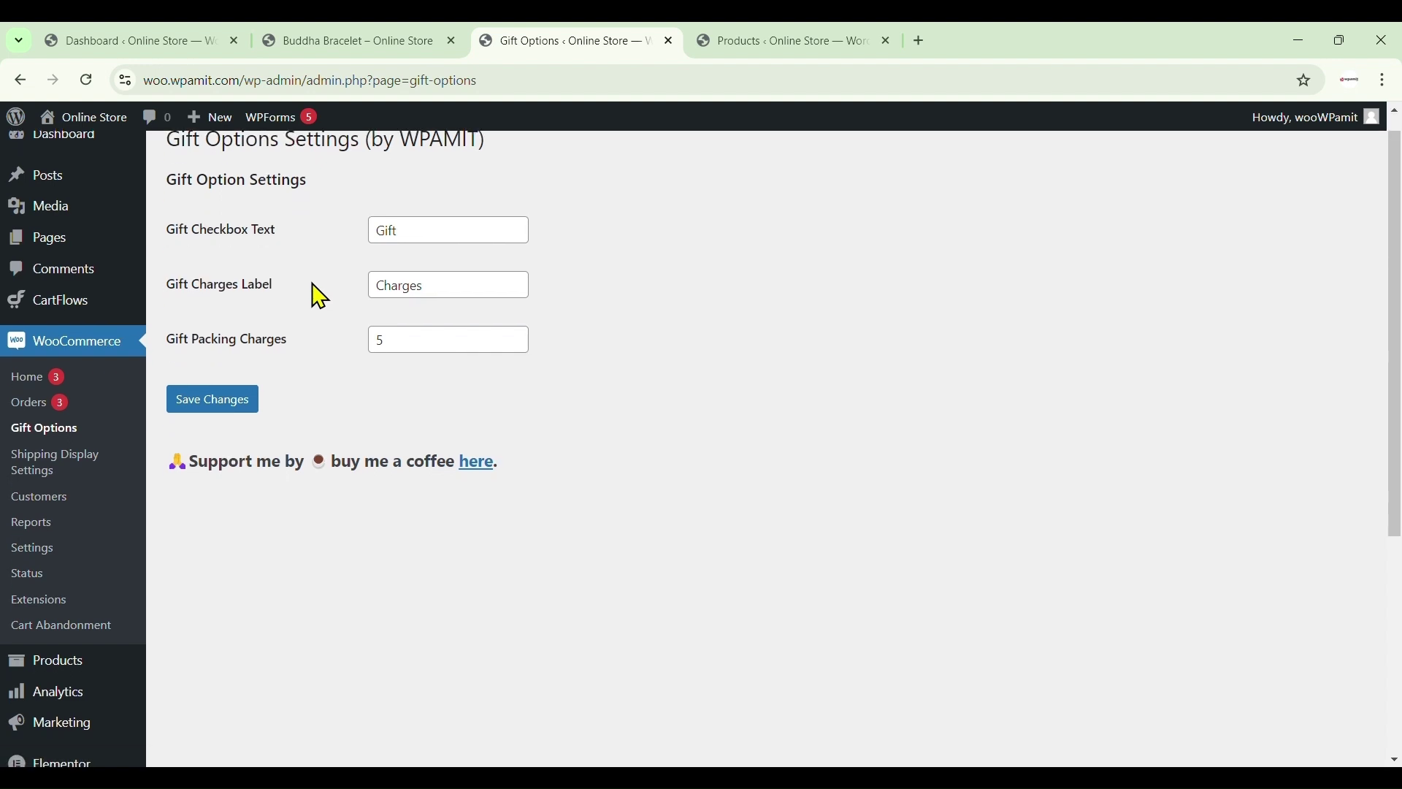
pyautogui.scroll(1, 318, 296)
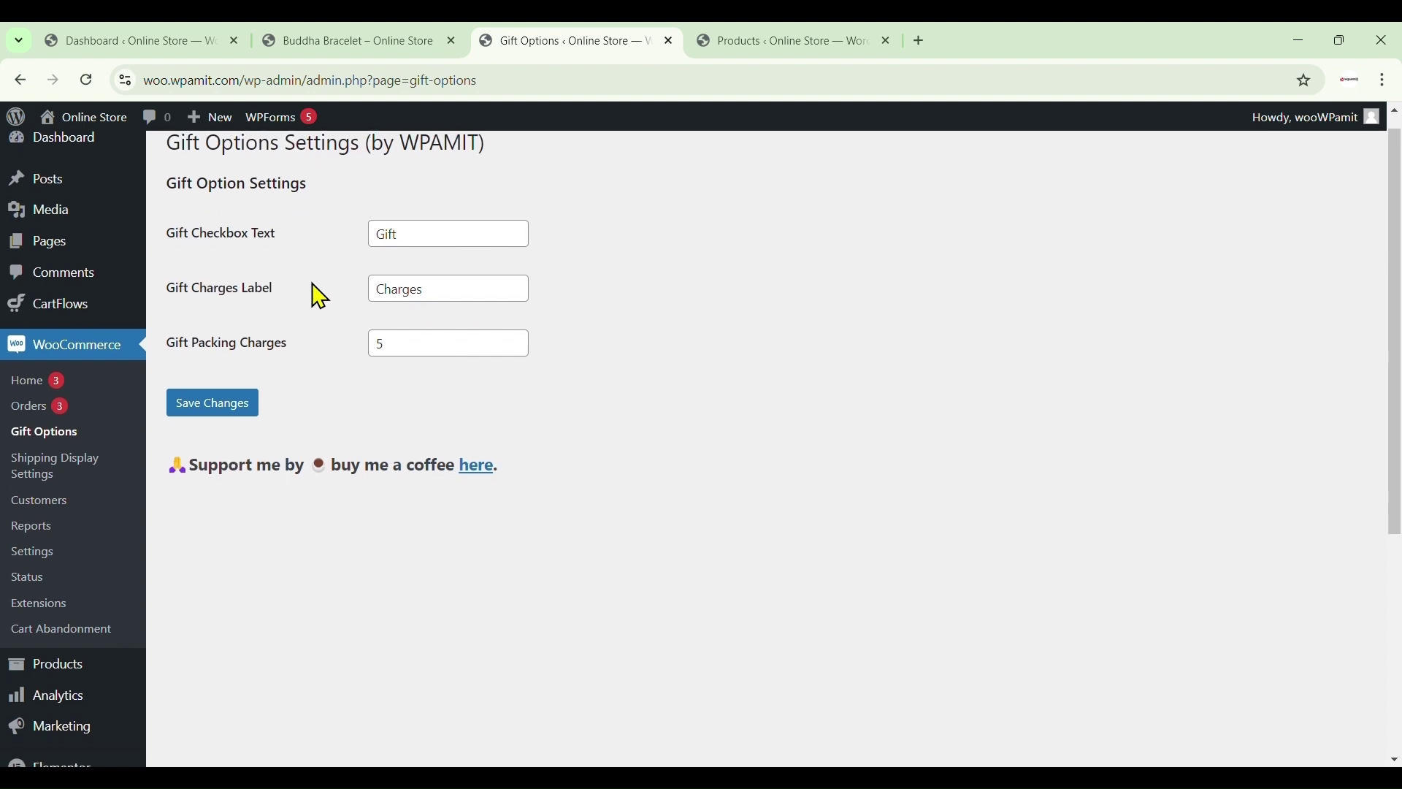
pyautogui.scroll(2, 319, 296)
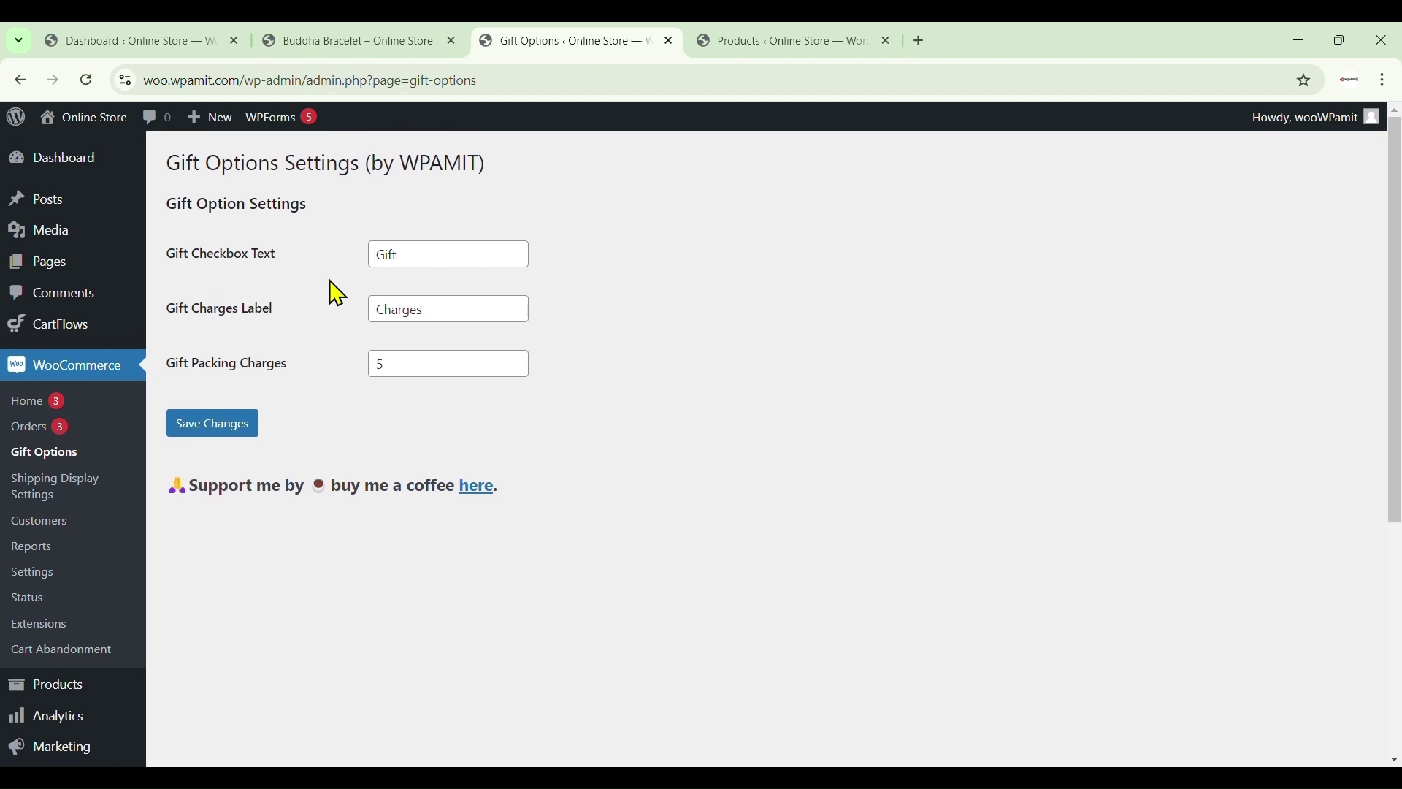
pyautogui.click(855, 44)
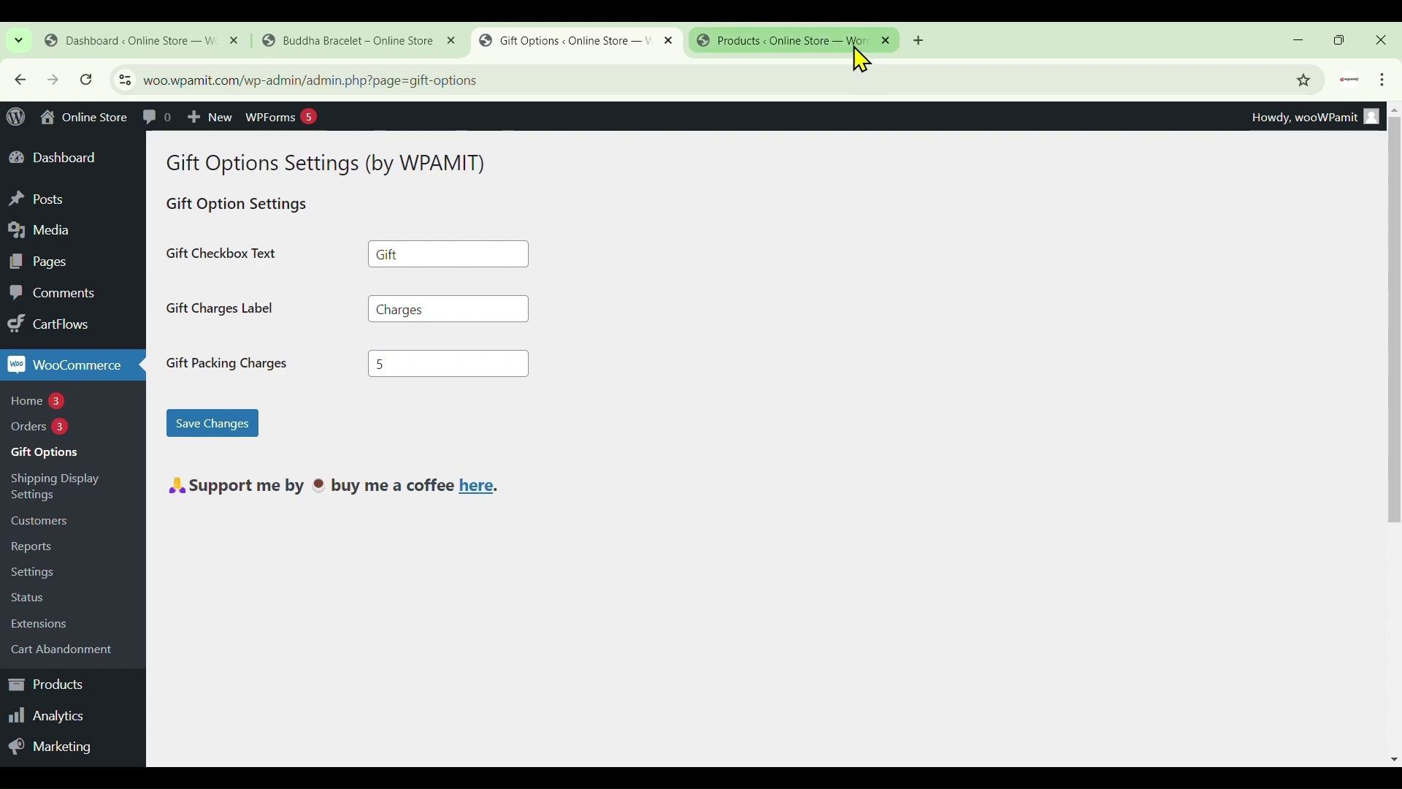
# - In Dark Brown Jeans' Shipping data, enter a Gift Packing Charge of 10
pyautogui.click(334, 250)
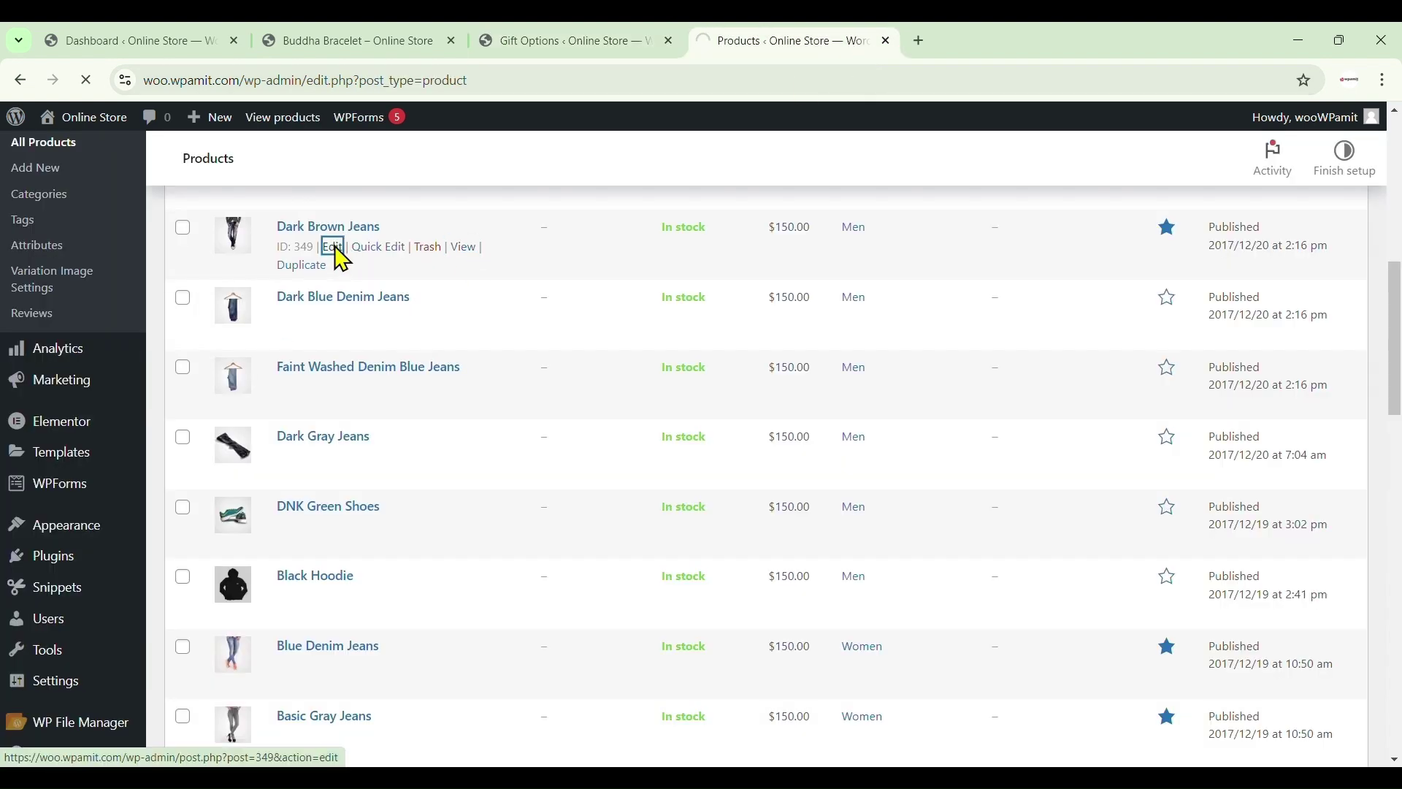
pyautogui.scroll(-5, 248, 438)
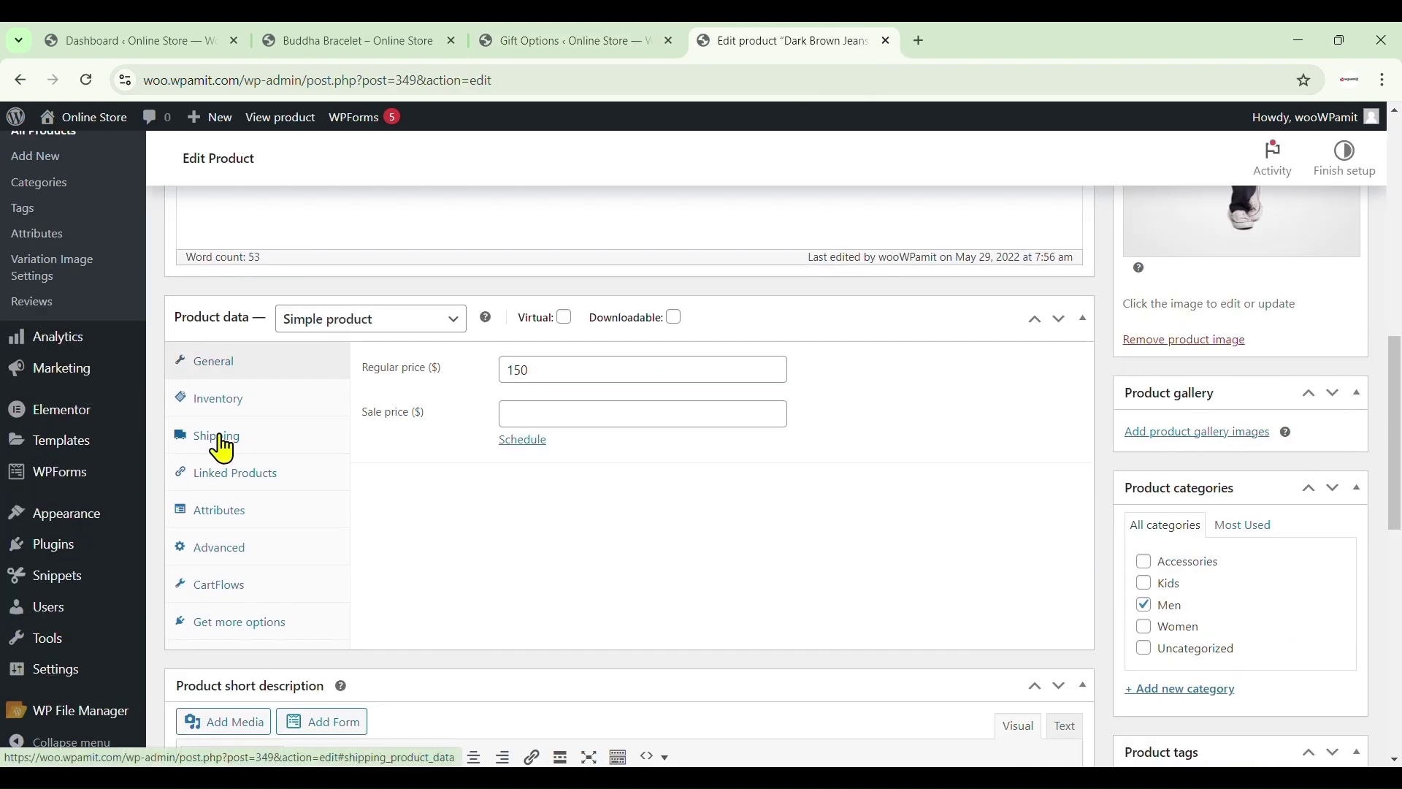
pyautogui.click(221, 447)
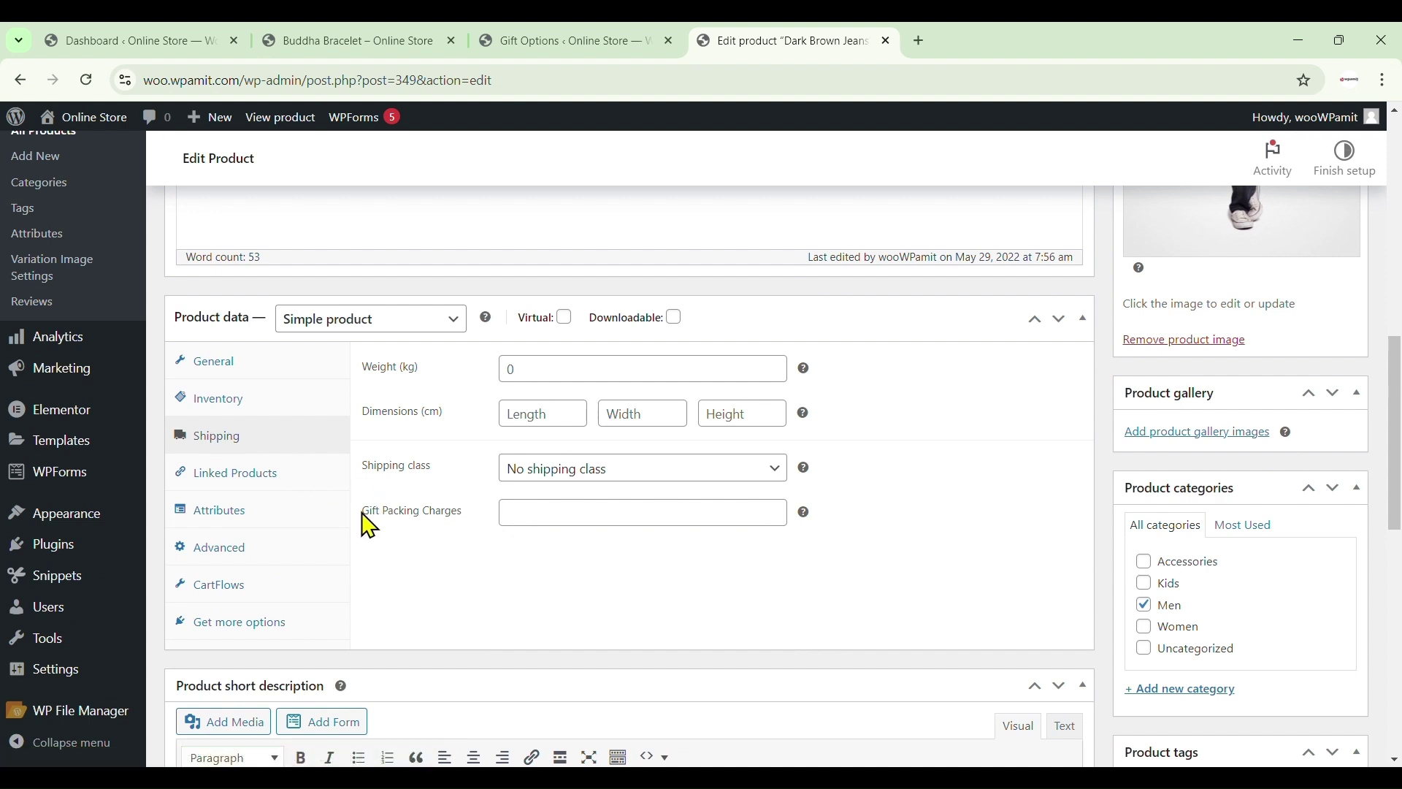
pyautogui.moveTo(462, 512); pyautogui.dragTo(363, 515)
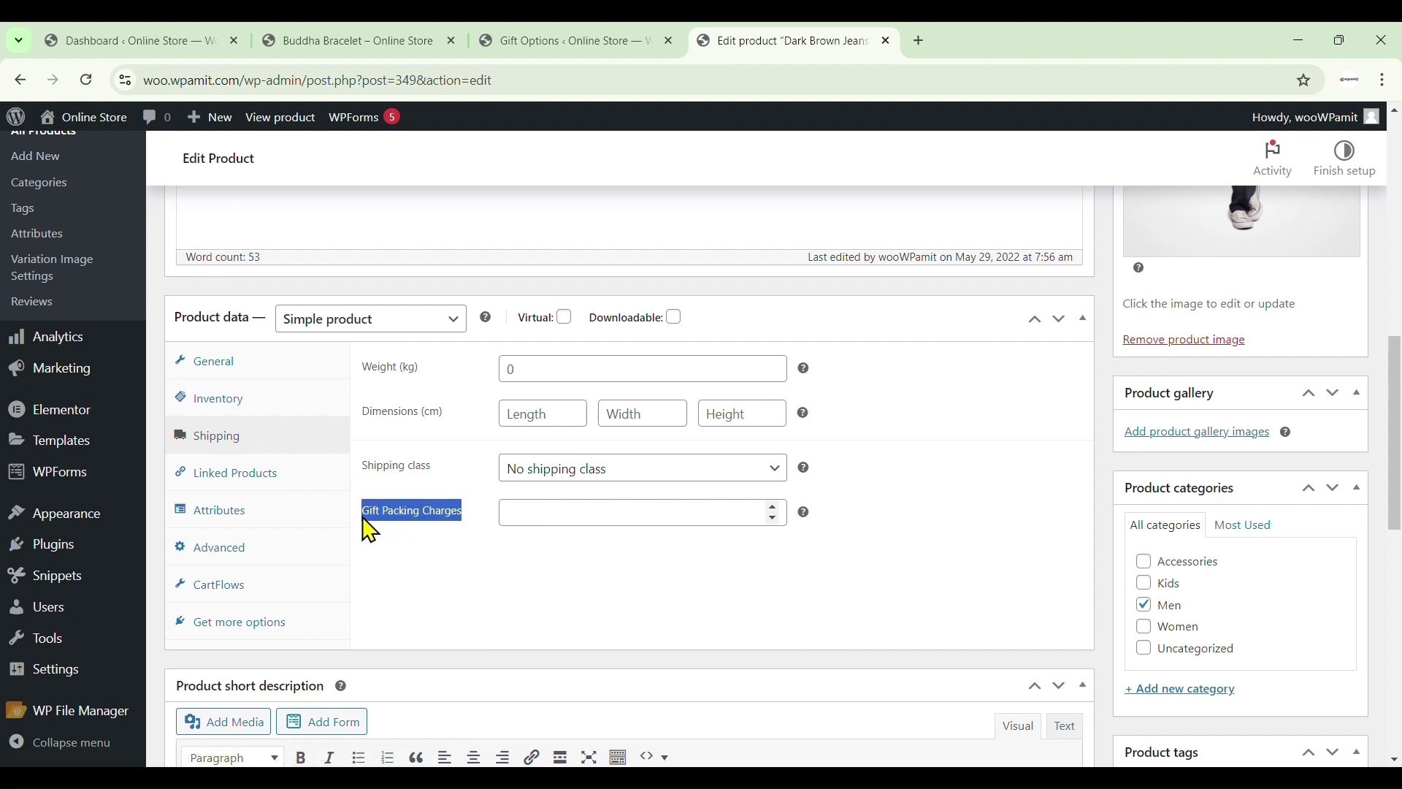
pyautogui.click(533, 512)
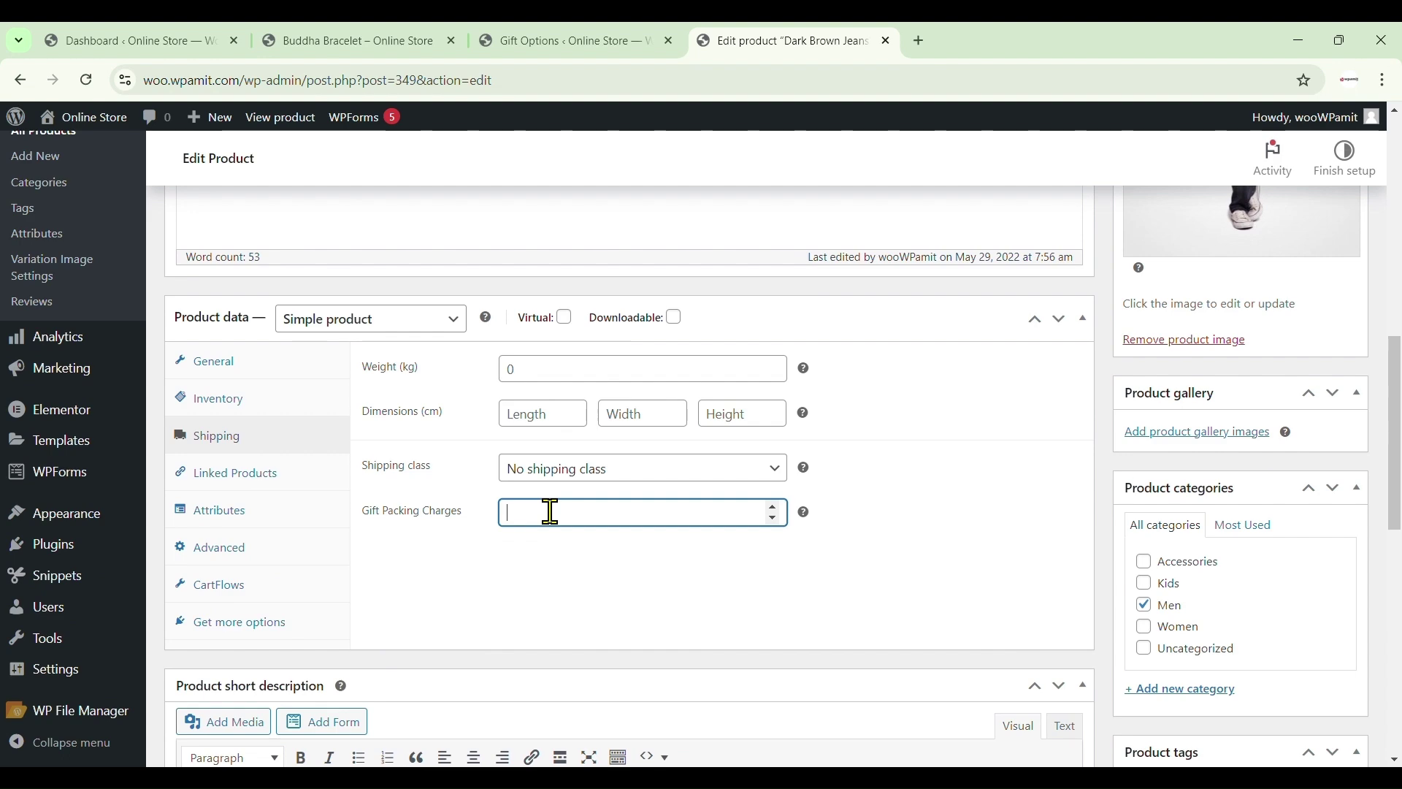
pyautogui.write('10')
pyautogui.click(591, 577)
pyautogui.scroll(10, 986, 515)
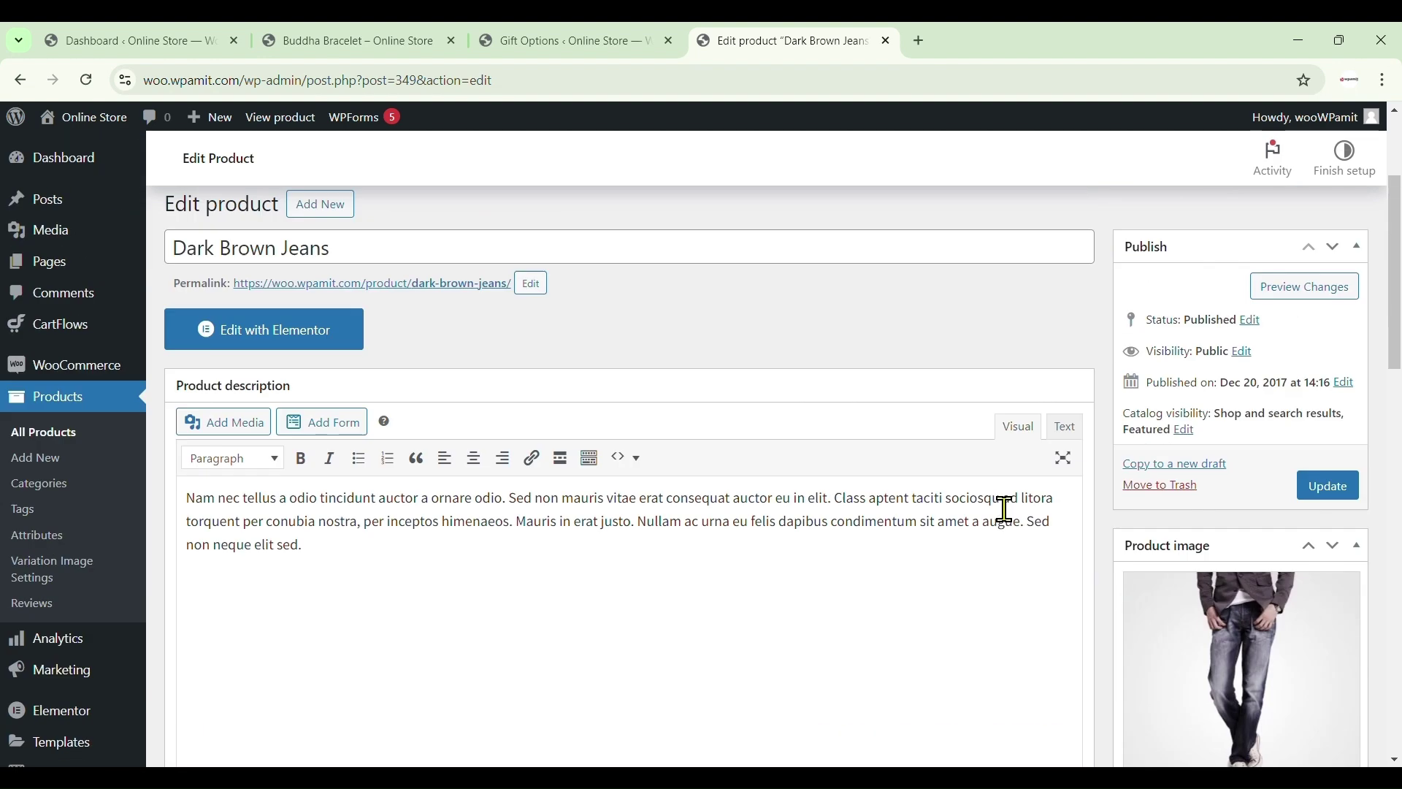
pyautogui.scroll(3, 1095, 548)
# - Update Dark Brown Jeans and view its store page in a new tab
pyautogui.click(1330, 642)
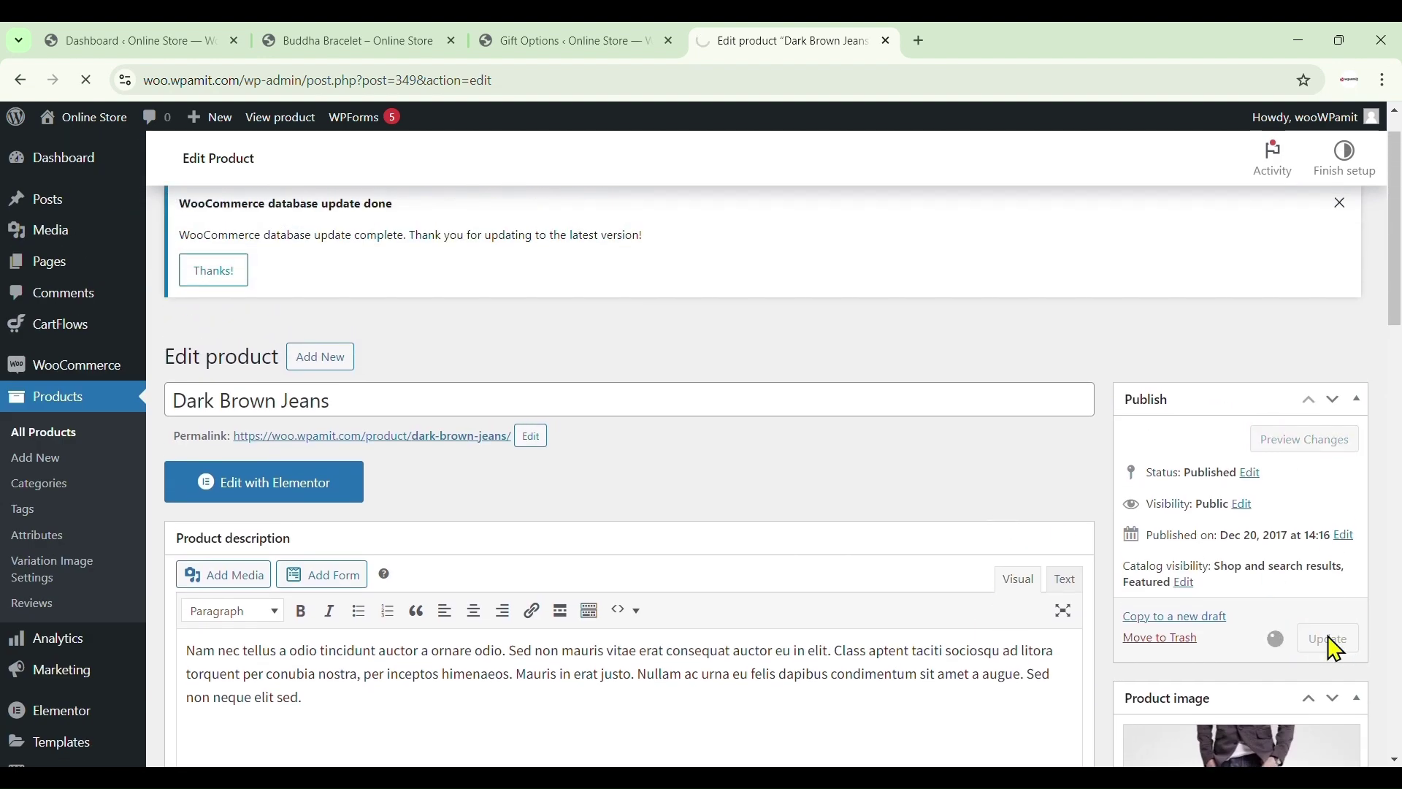
pyautogui.rightClick(329, 282)
pyautogui.click(375, 291)
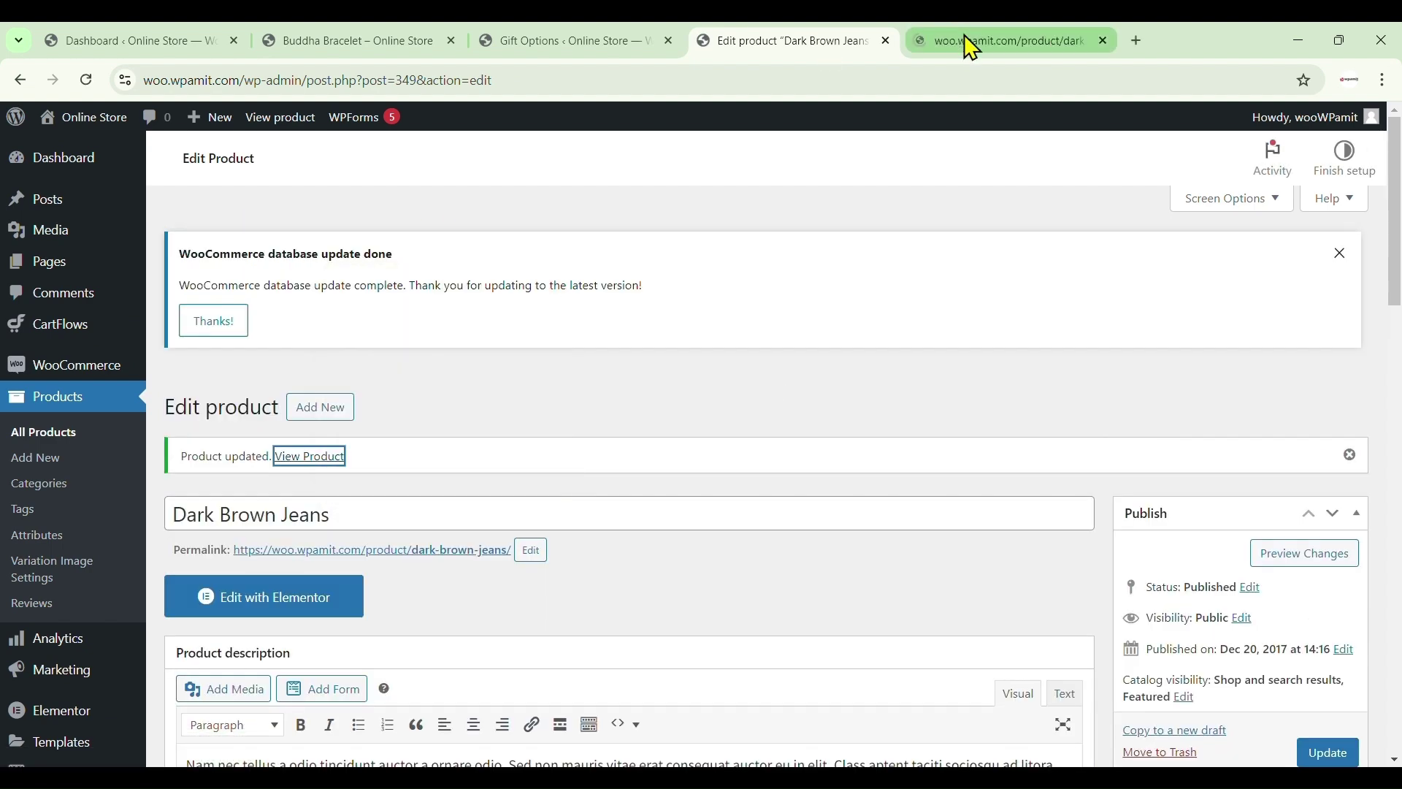
pyautogui.click(969, 44)
pyautogui.scroll(-3, 569, 507)
pyautogui.moveTo(757, 450); pyautogui.dragTo(647, 460)
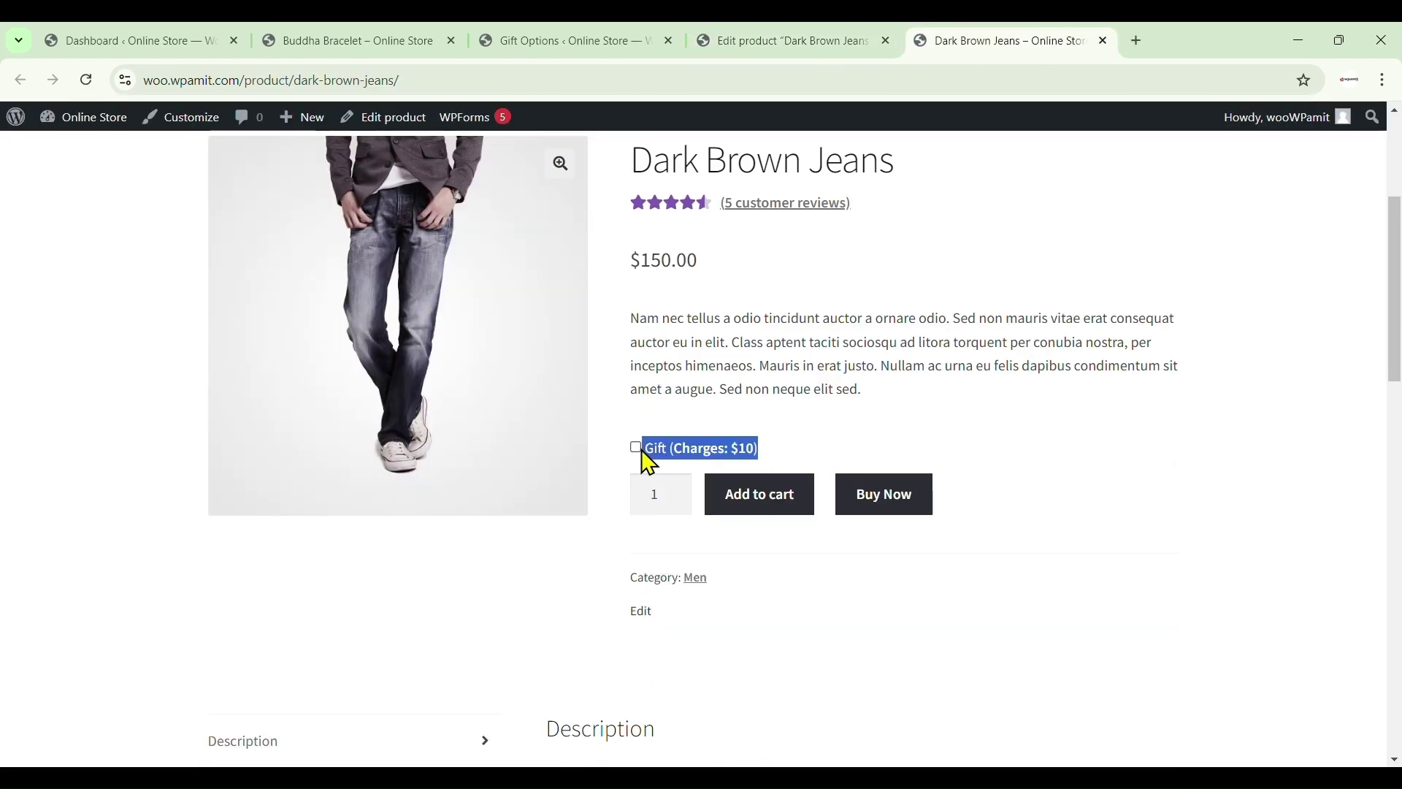
# - Check the 'Gift (Charges: $10)' label on the jeans page, then return to the admin tab
pyautogui.click(571, 552)
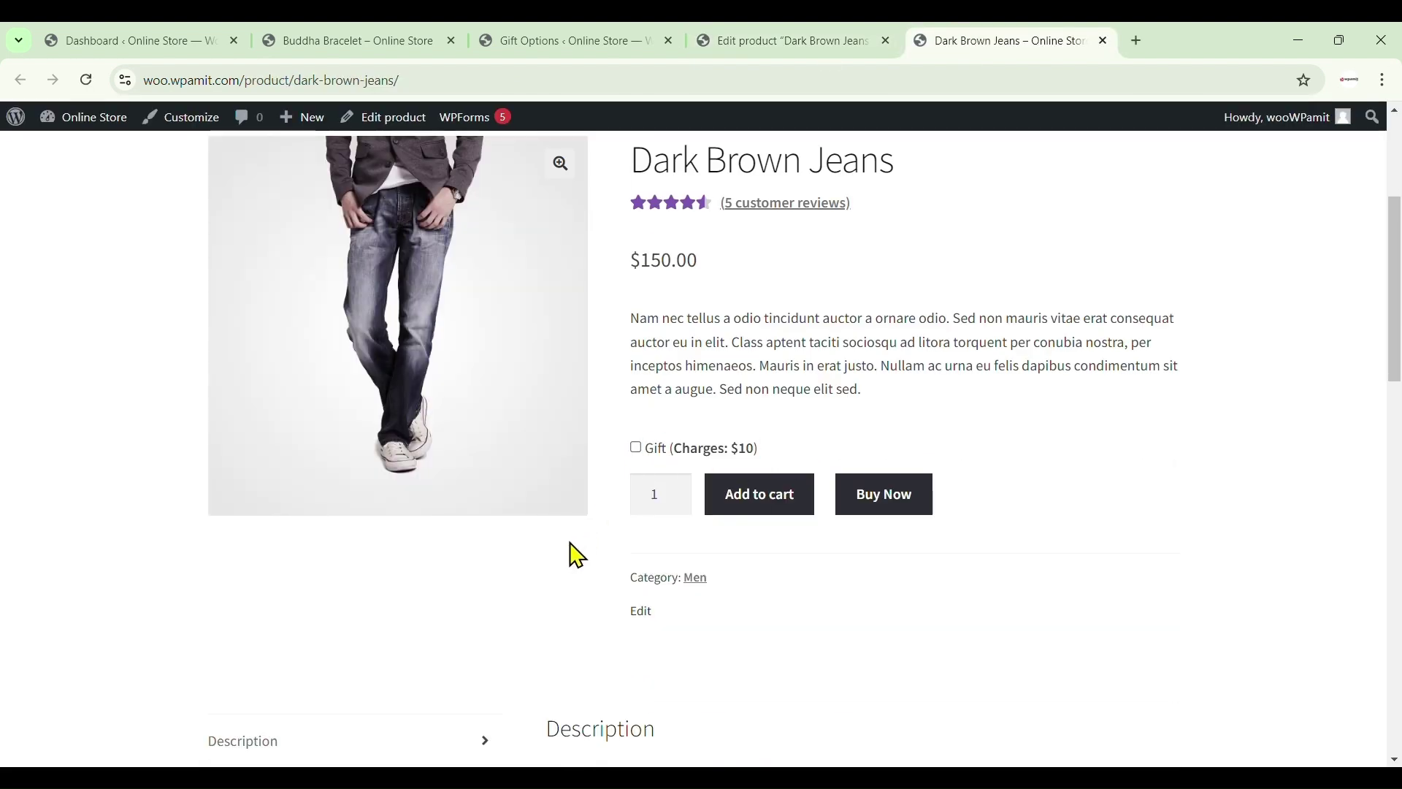
pyautogui.moveTo(732, 452); pyautogui.dragTo(757, 460)
pyautogui.click(745, 425)
pyautogui.hotkey('ctrl', '3')
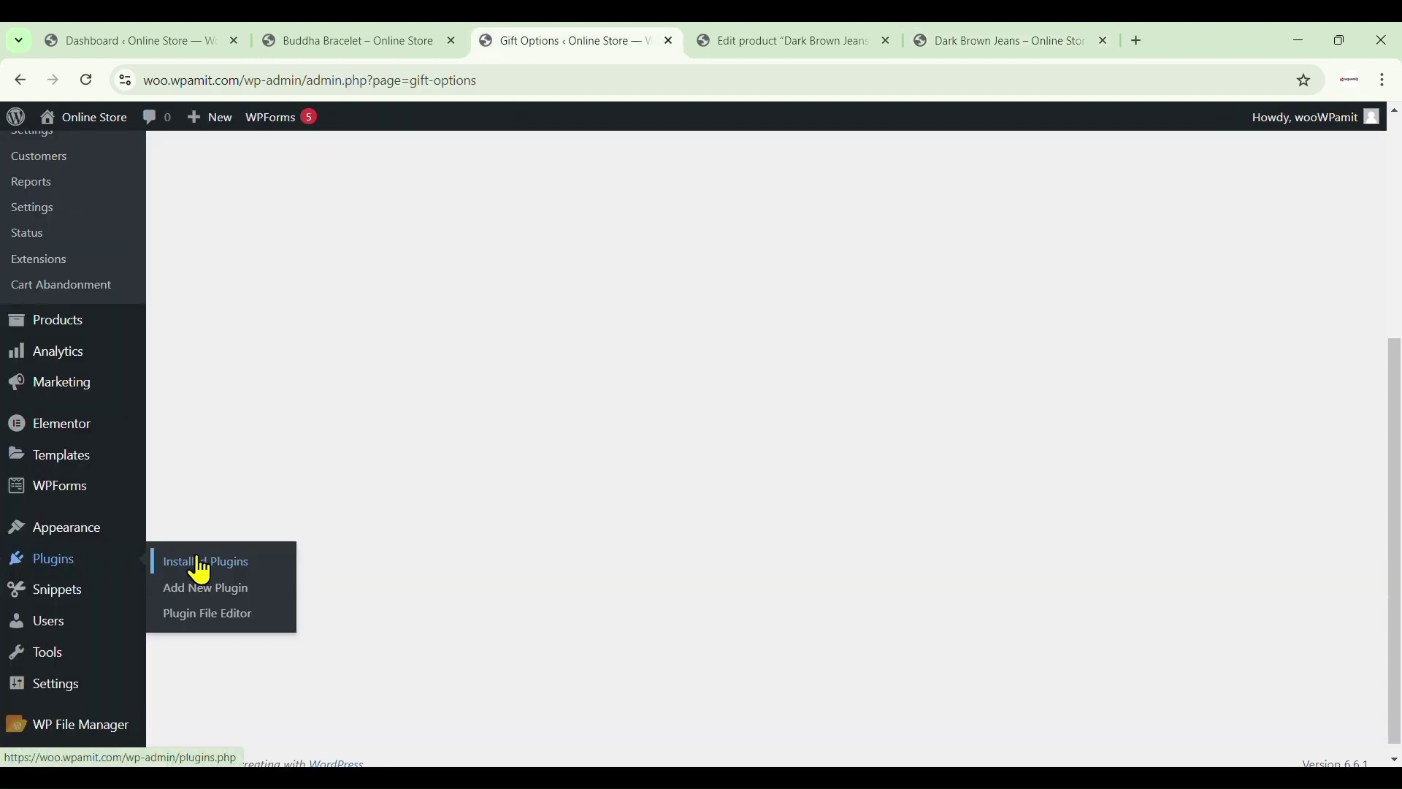
# - Search Add Plugins for 'code snippet', noting Code Snippets is active, after glancing at the PHP notes
pyautogui.hotkey('ctrl', '5')
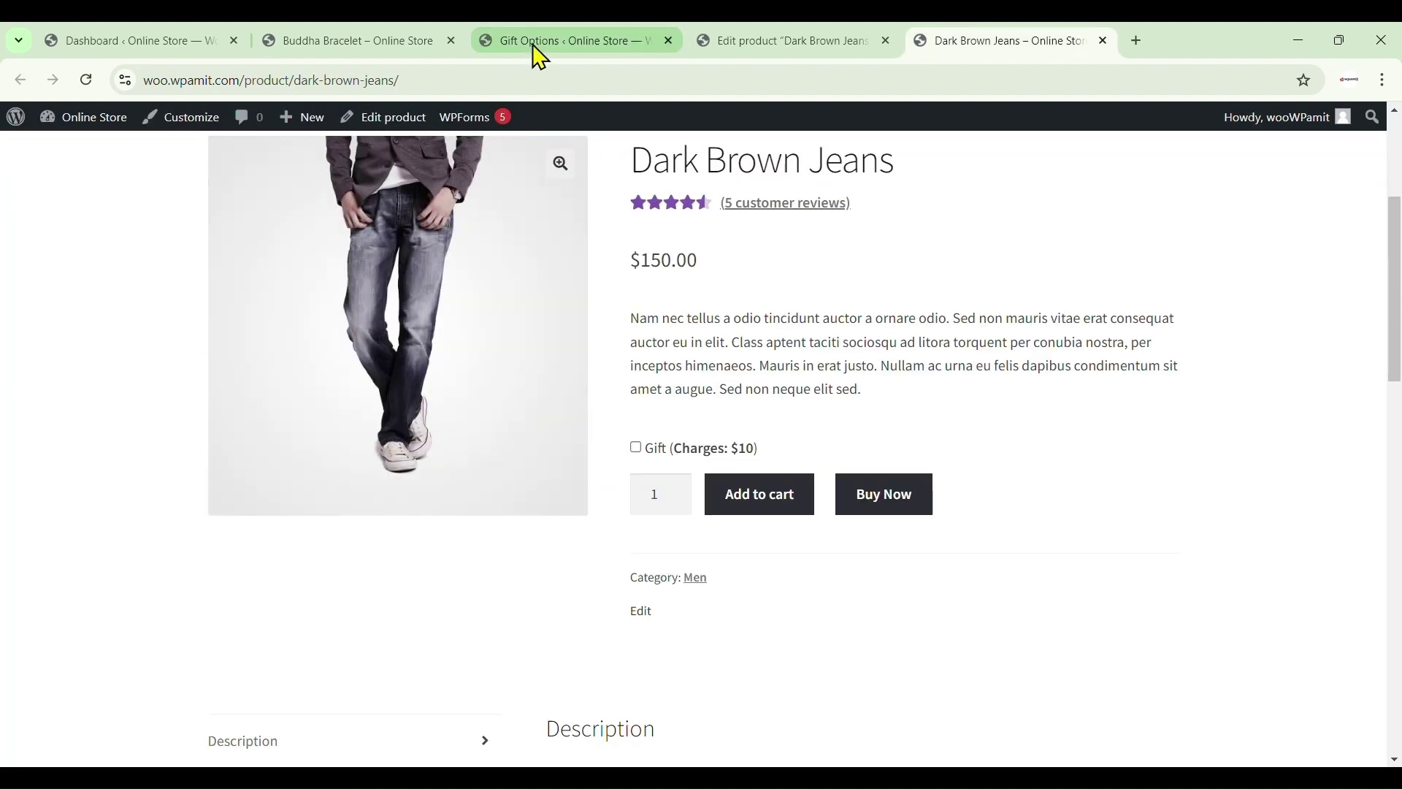
pyautogui.click(529, 40)
pyautogui.click(1155, 209)
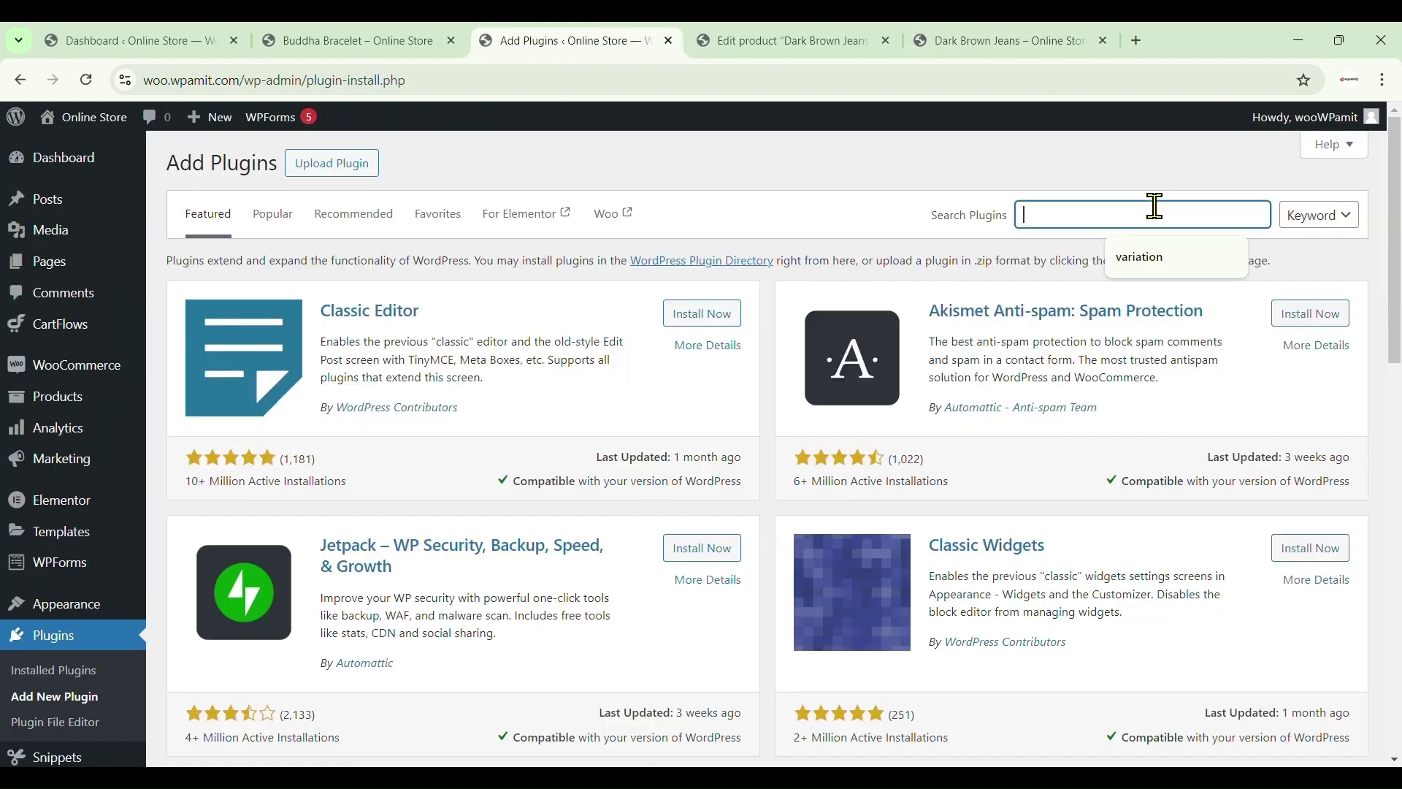
pyautogui.write('code snippet')
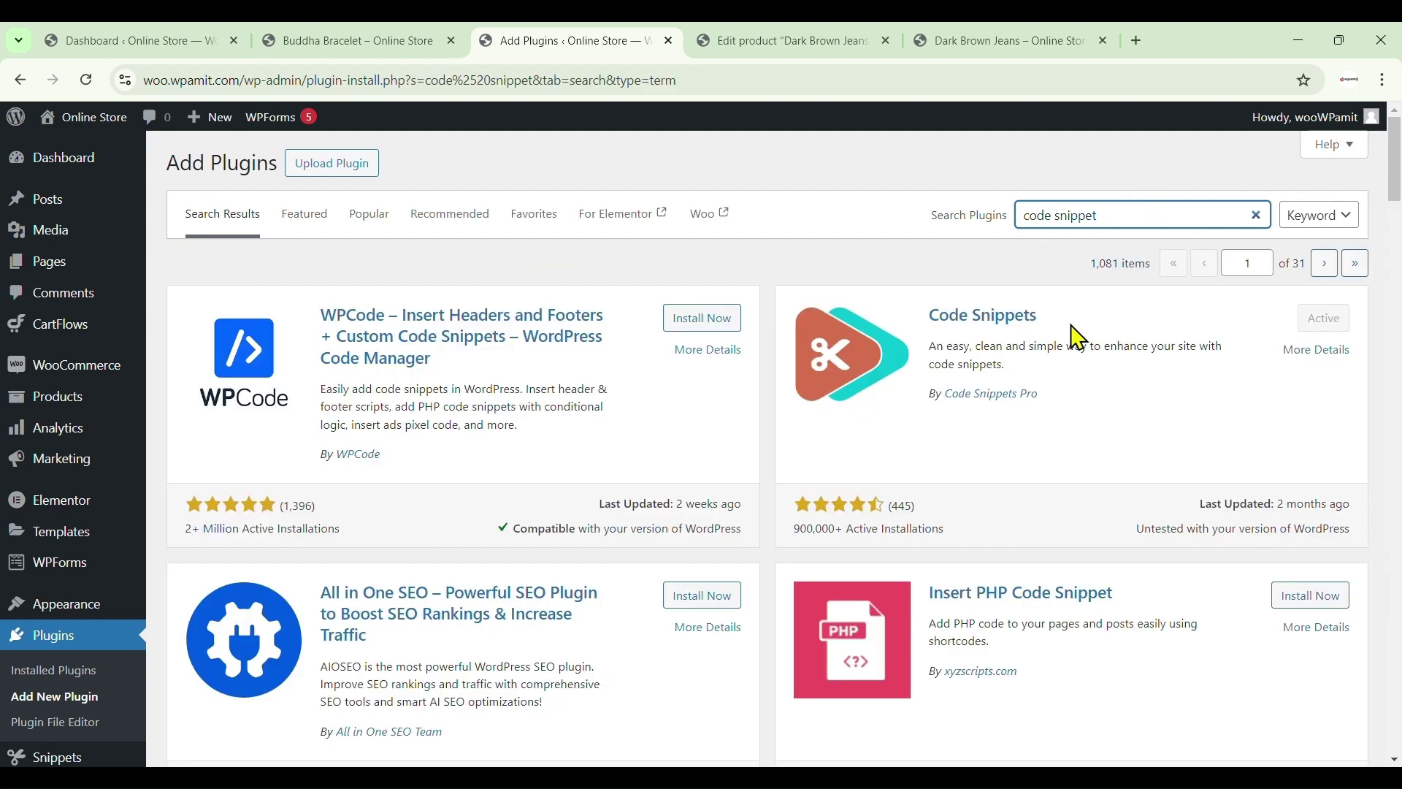
pyautogui.moveTo(1058, 317); pyautogui.dragTo(929, 327)
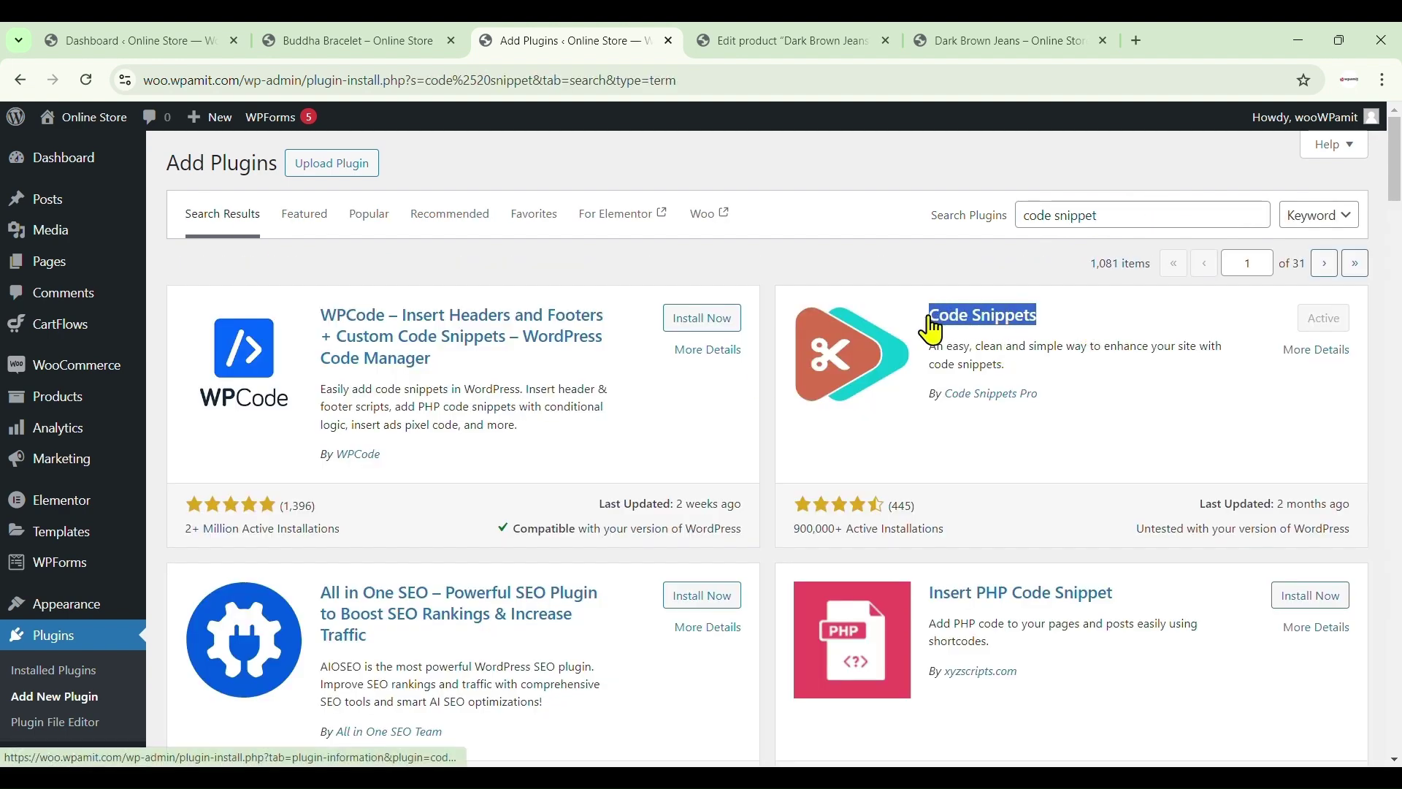
pyautogui.scroll(-2, 360, 391)
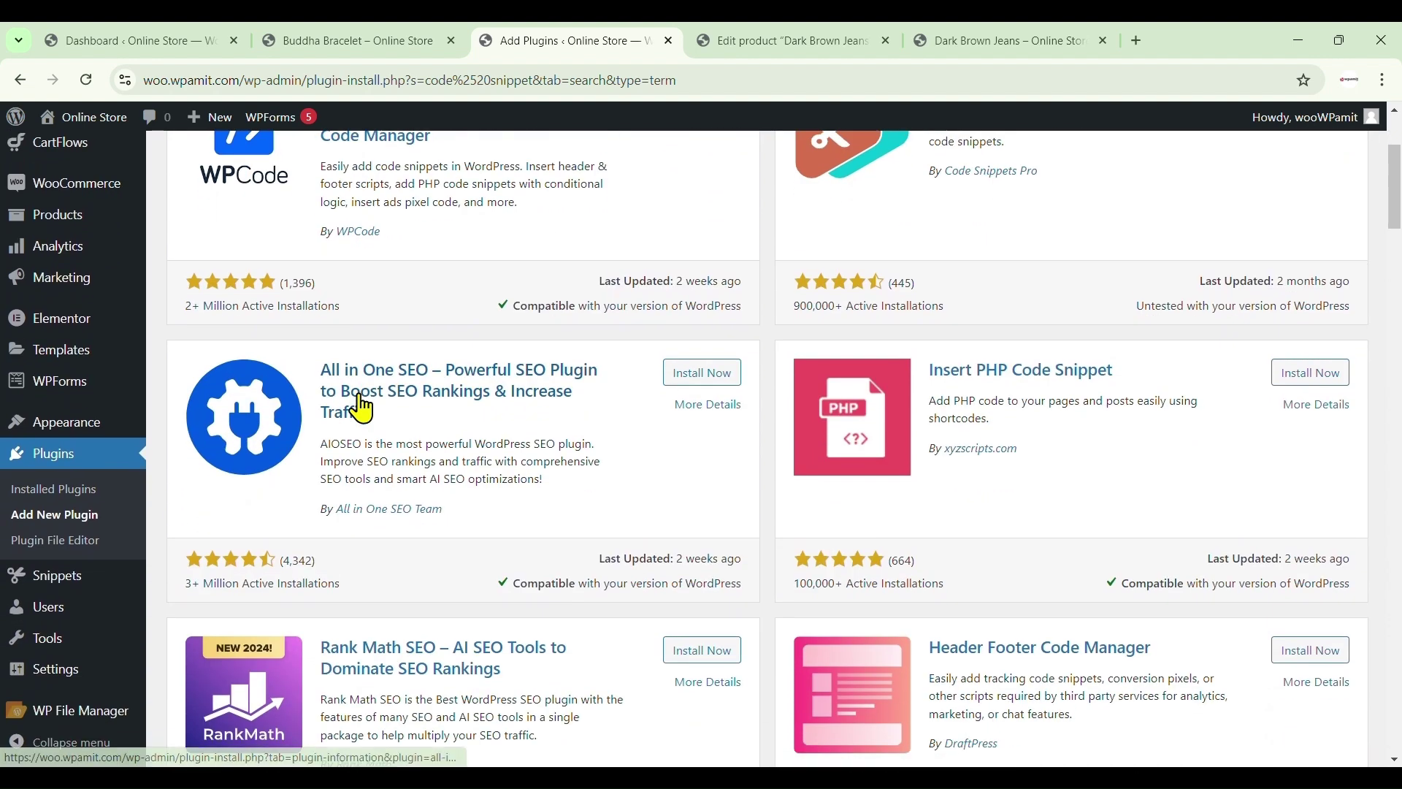
pyautogui.scroll(2, 360, 404)
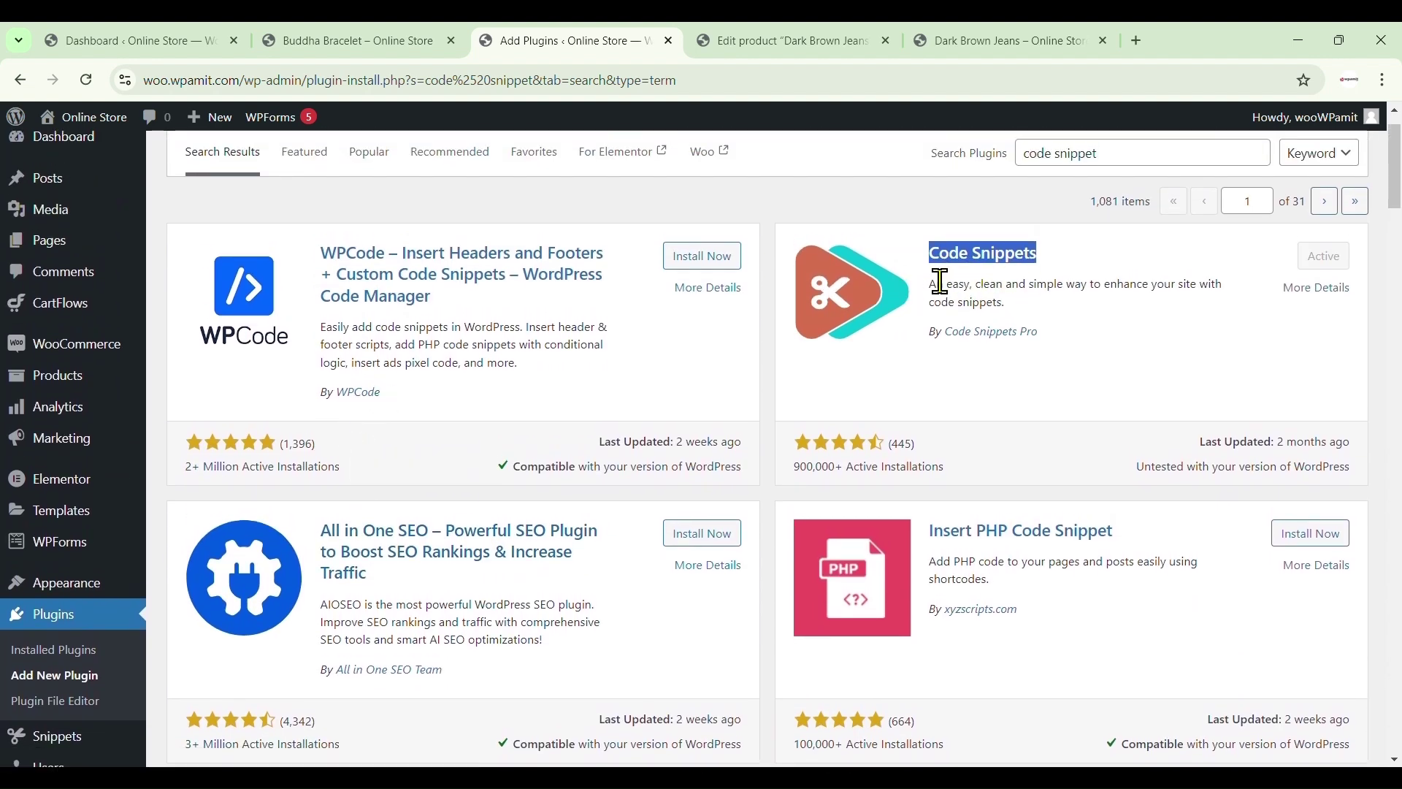
pyautogui.scroll(-2, 156, 378)
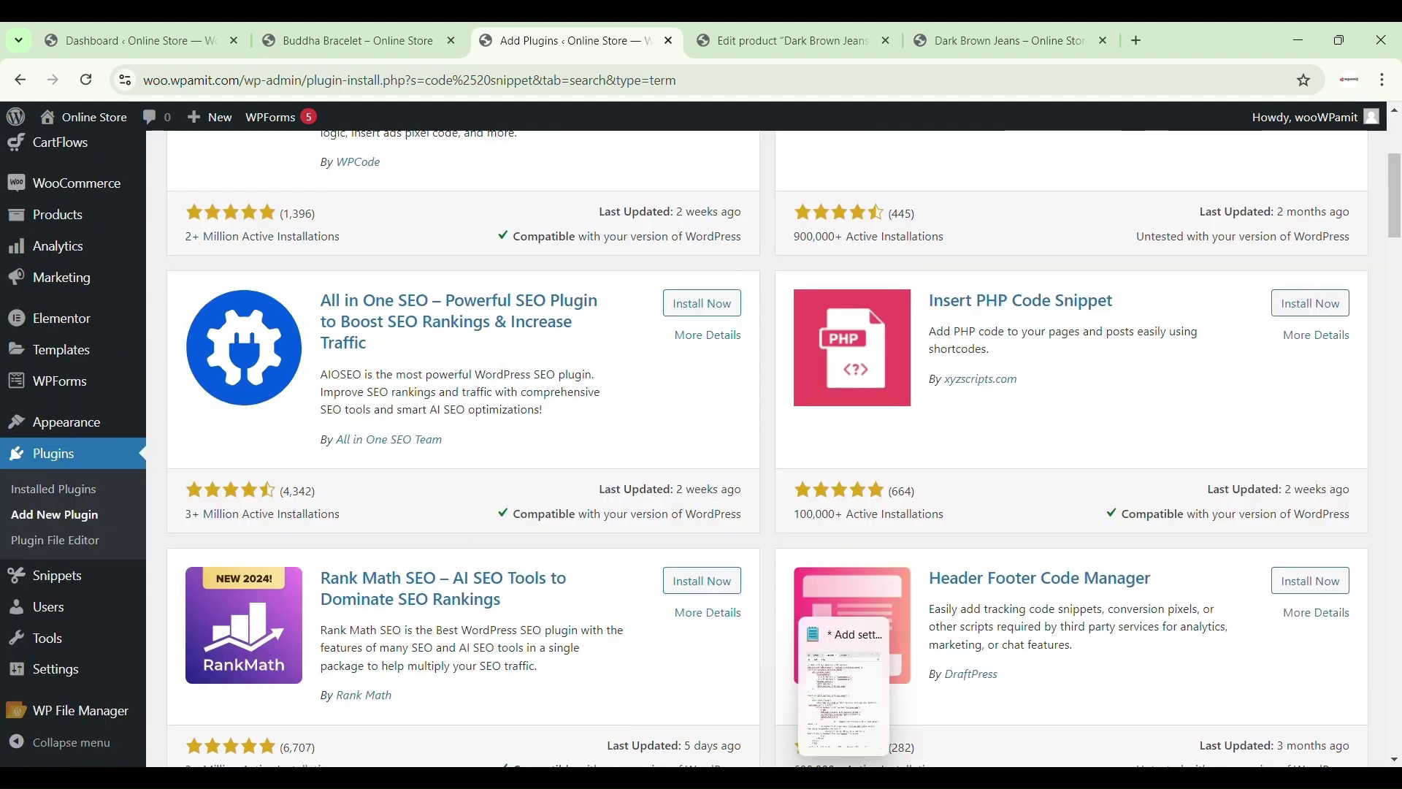
pyautogui.click(845, 691)
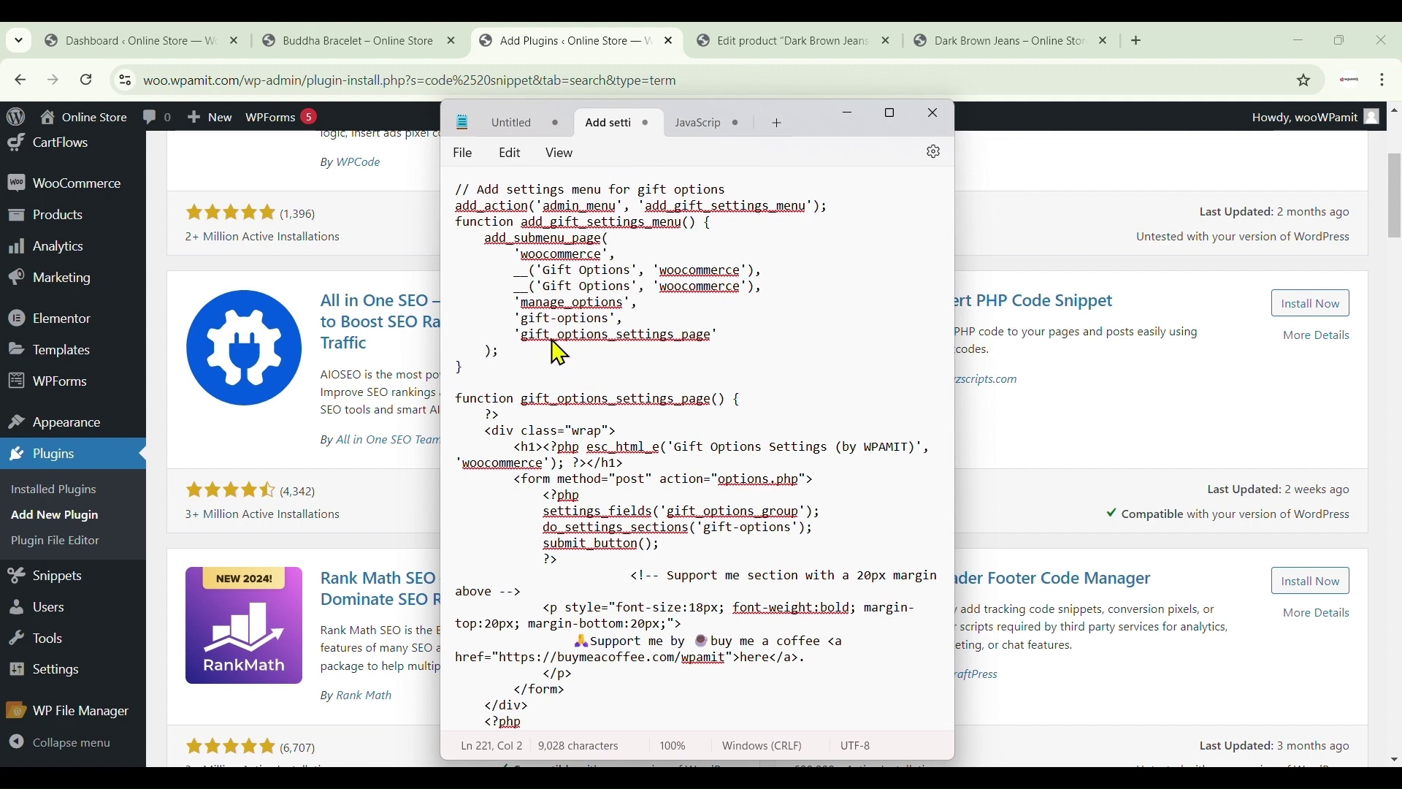
pyautogui.click(510, 49)
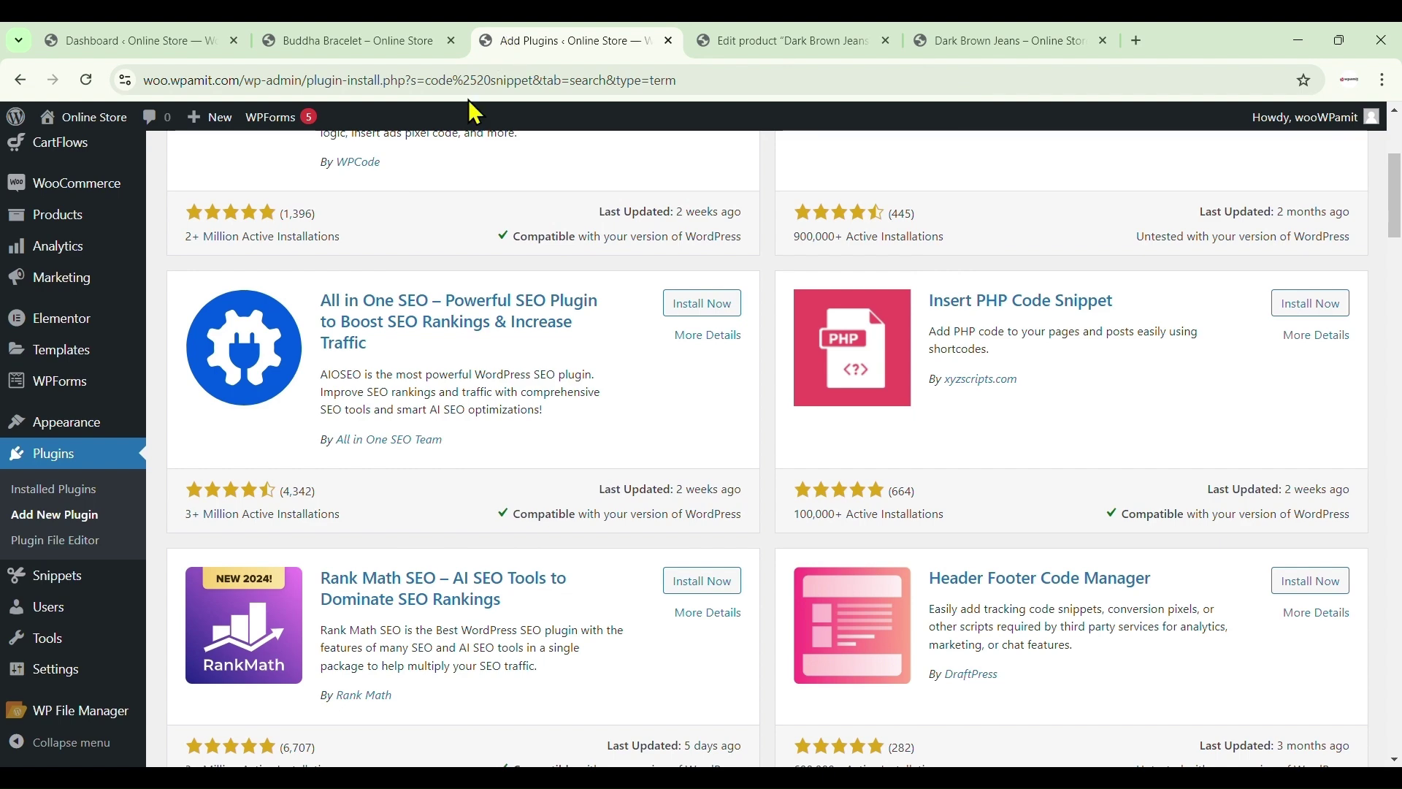
# - Start a new snippet from the dashboard and title it 'Gift option PHP'
pyautogui.click(154, 43)
pyautogui.moveTo(57, 576)
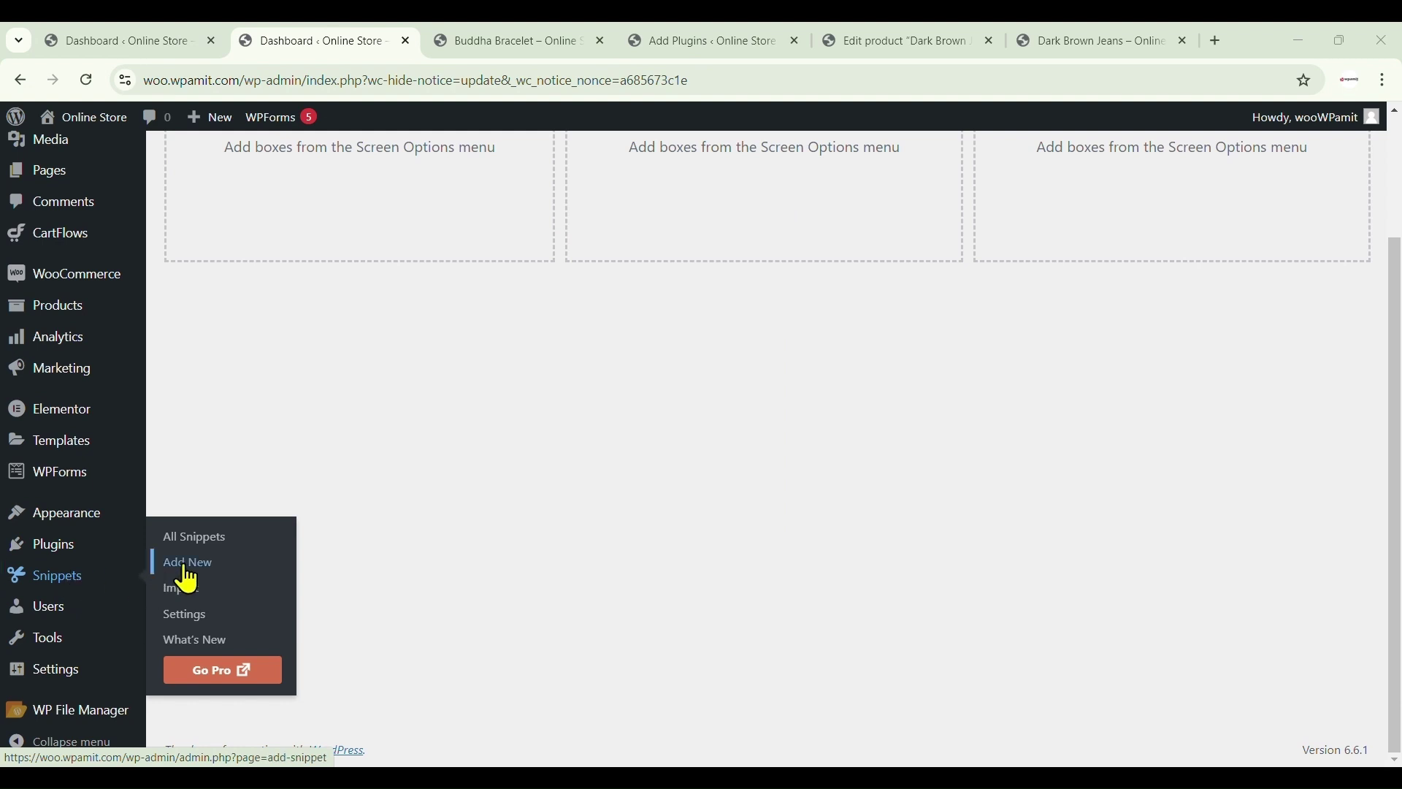
pyautogui.click(191, 568)
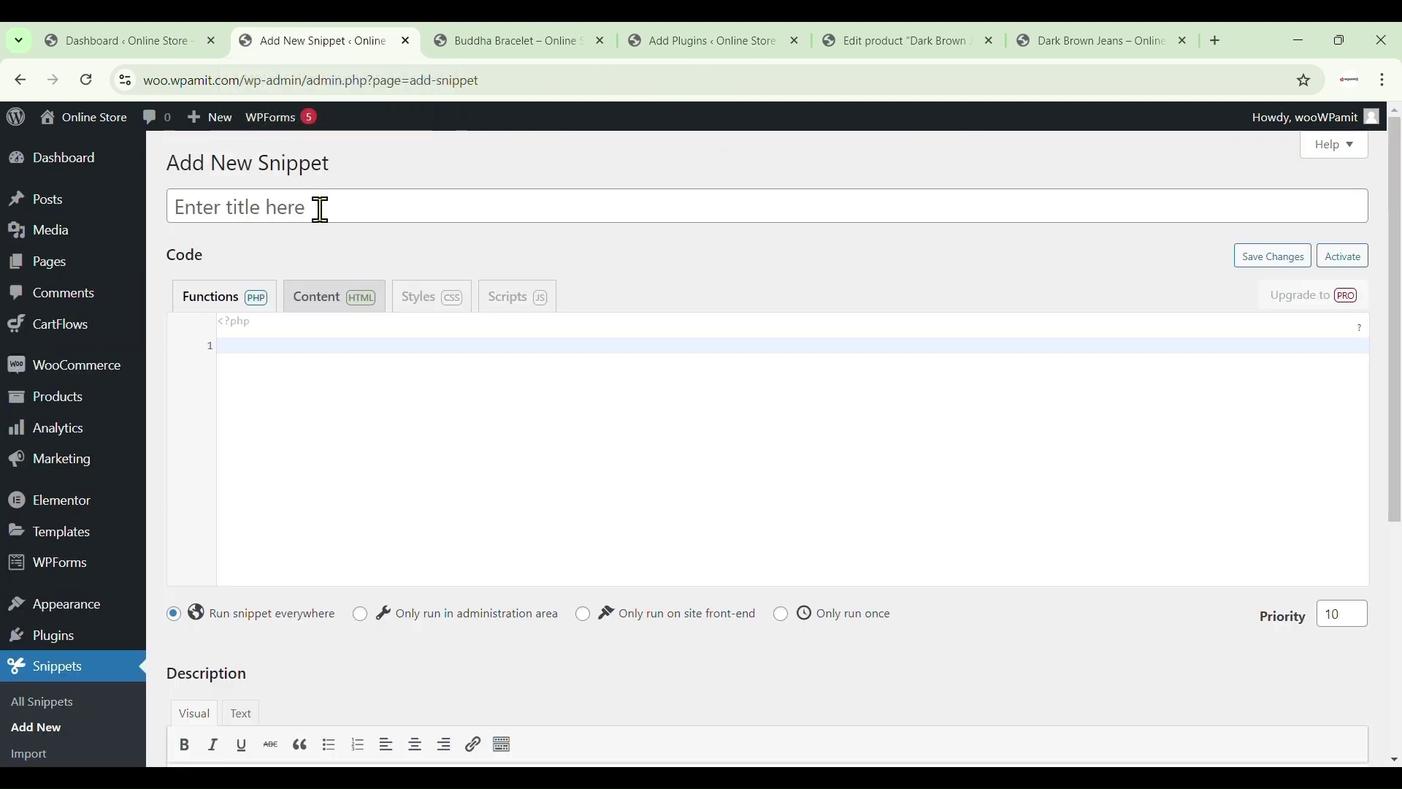
pyautogui.click(318, 208)
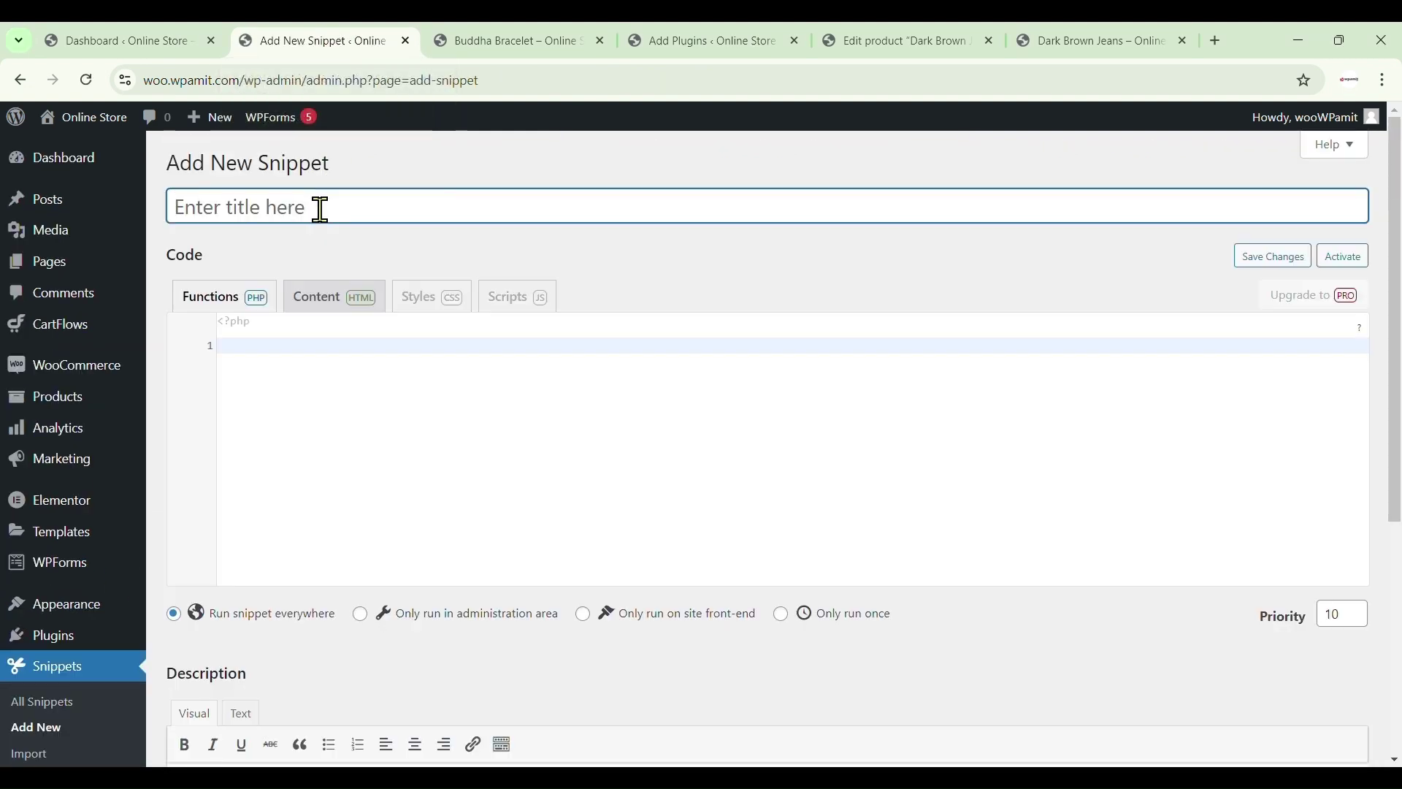
pyautogui.write('Gift option PHP')
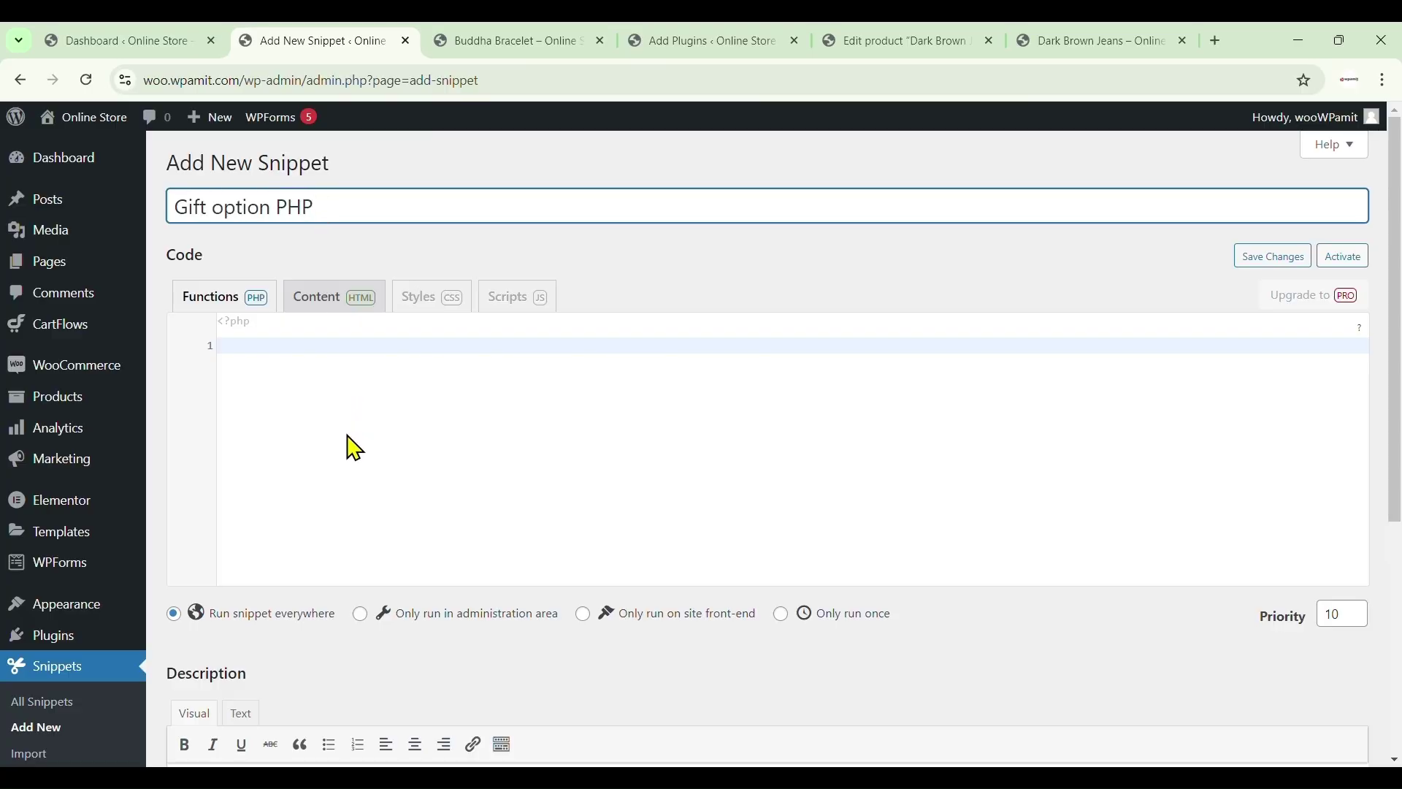
pyautogui.click(463, 348)
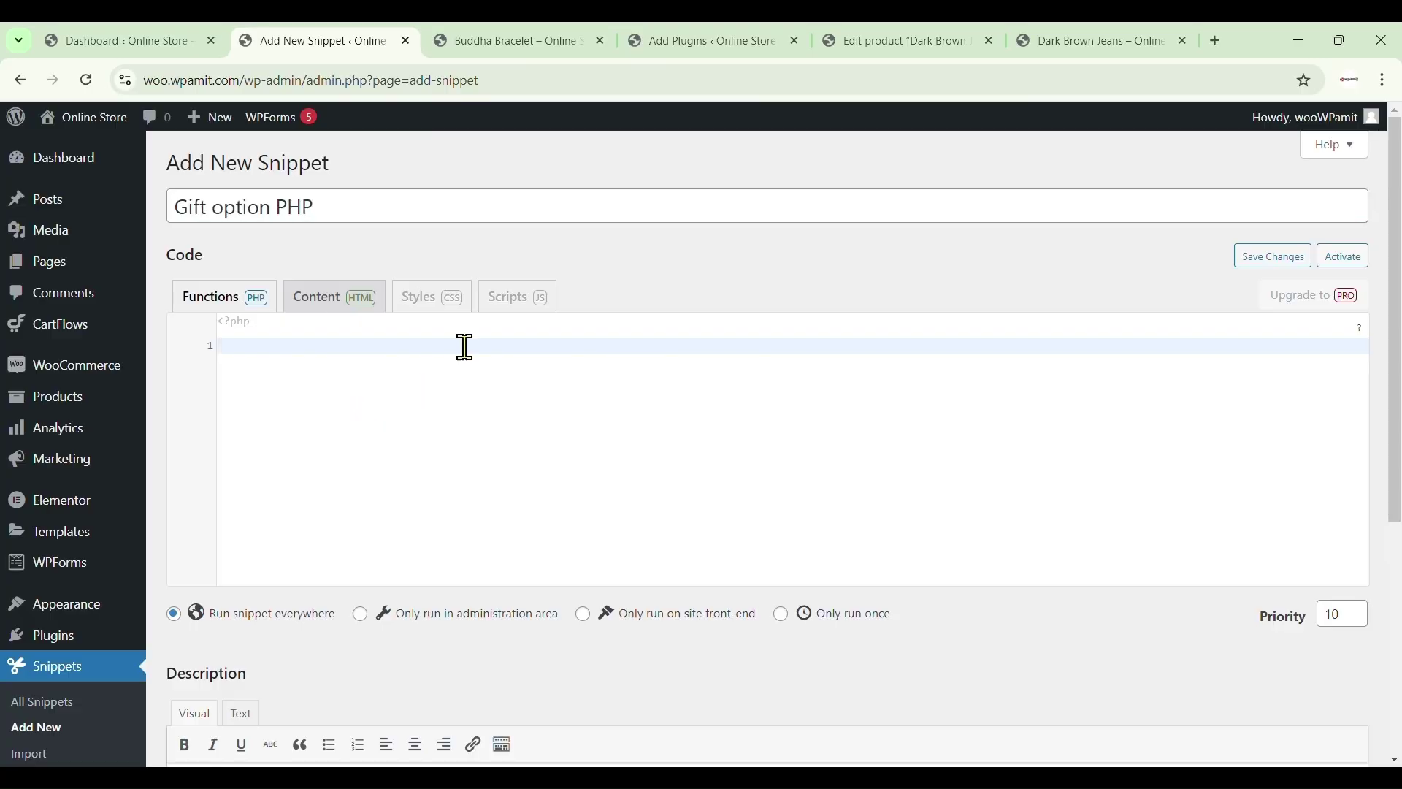
# - Paste the gift options PHP code from the notes into the snippet, then save and activate it
pyautogui.hotkey('alt', 'Tab')
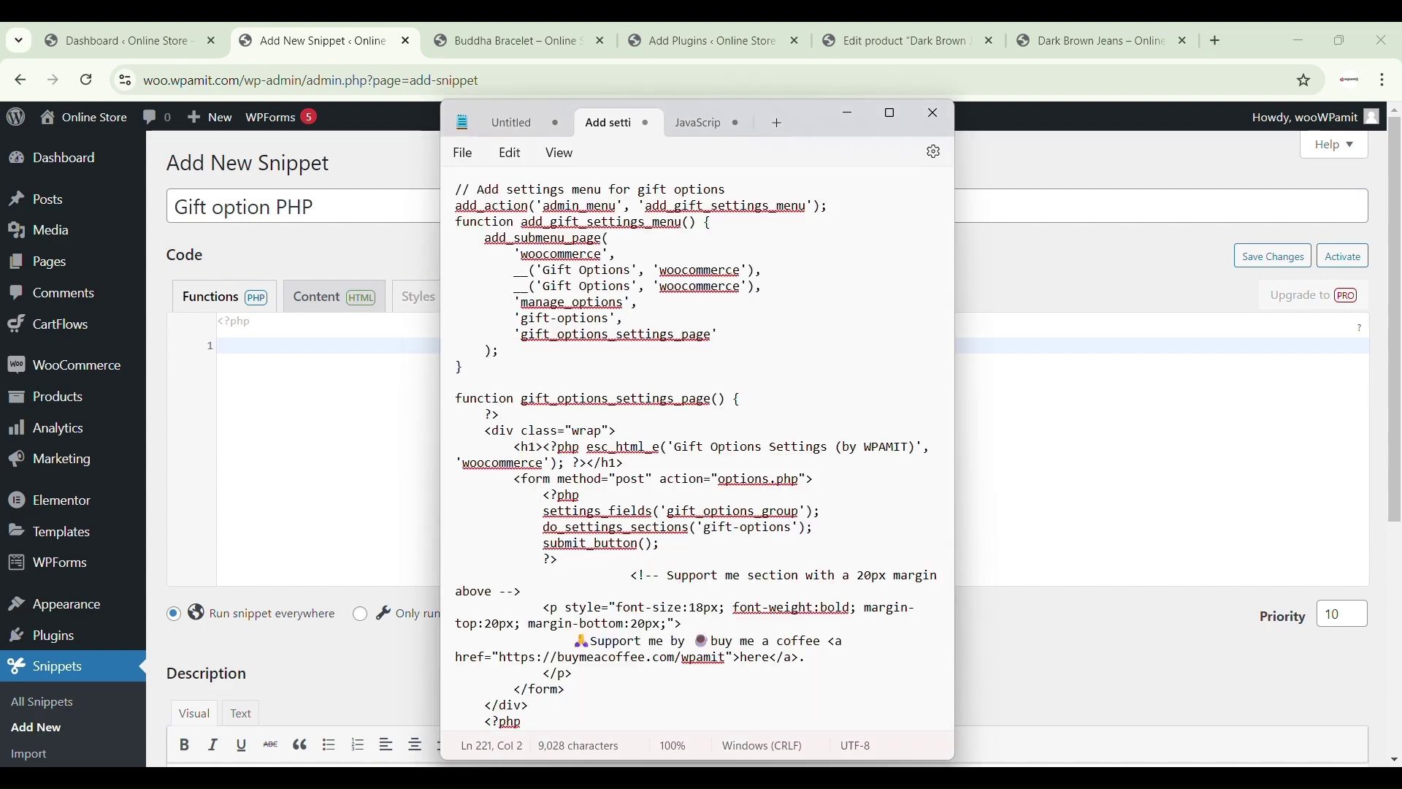
pyautogui.click(691, 442)
pyautogui.hotkey('ctrl', 'a')
pyautogui.hotkey('ctrl', 'c')
pyautogui.click(367, 433)
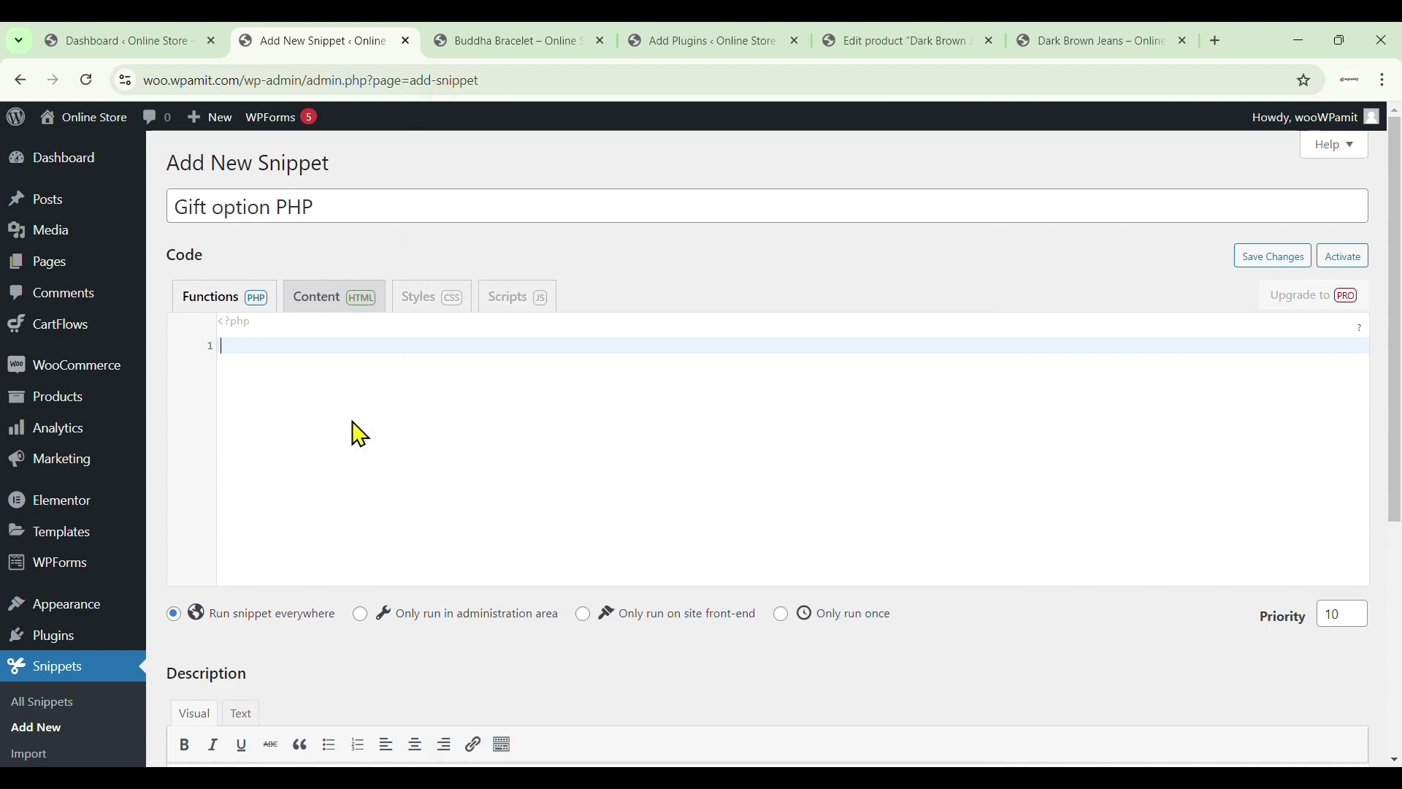
pyautogui.hotkey('ctrl', 'v')
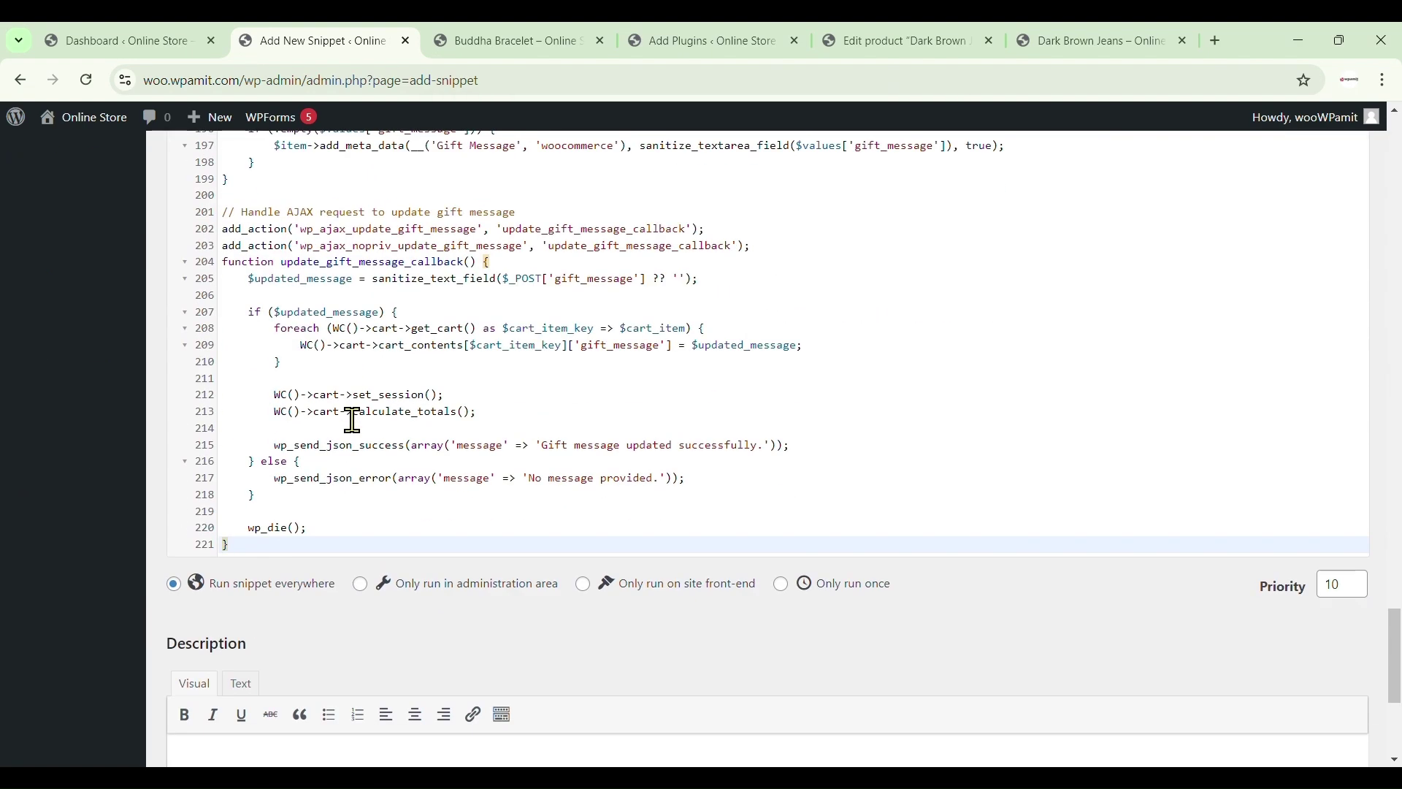
pyautogui.scroll(-3, 352, 420)
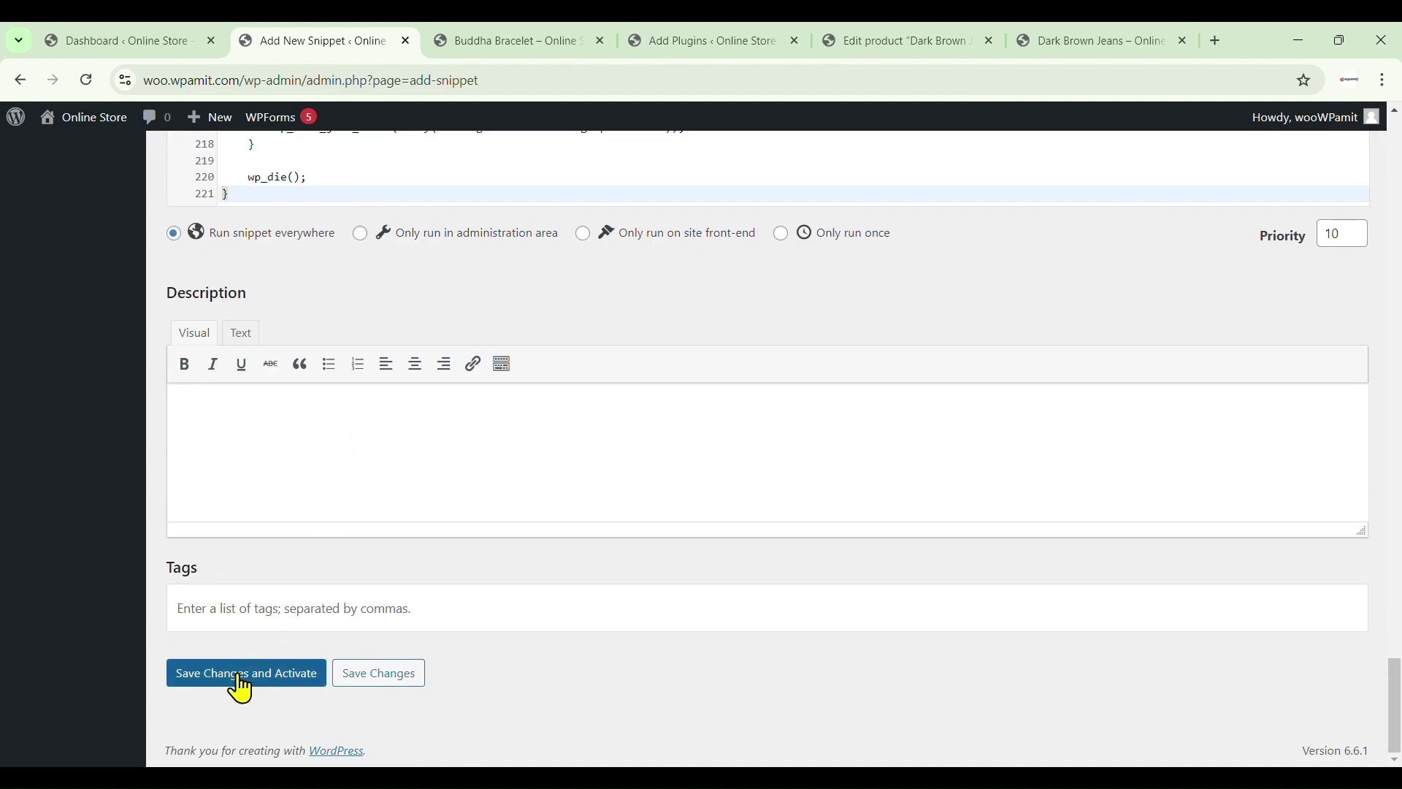
pyautogui.click(241, 674)
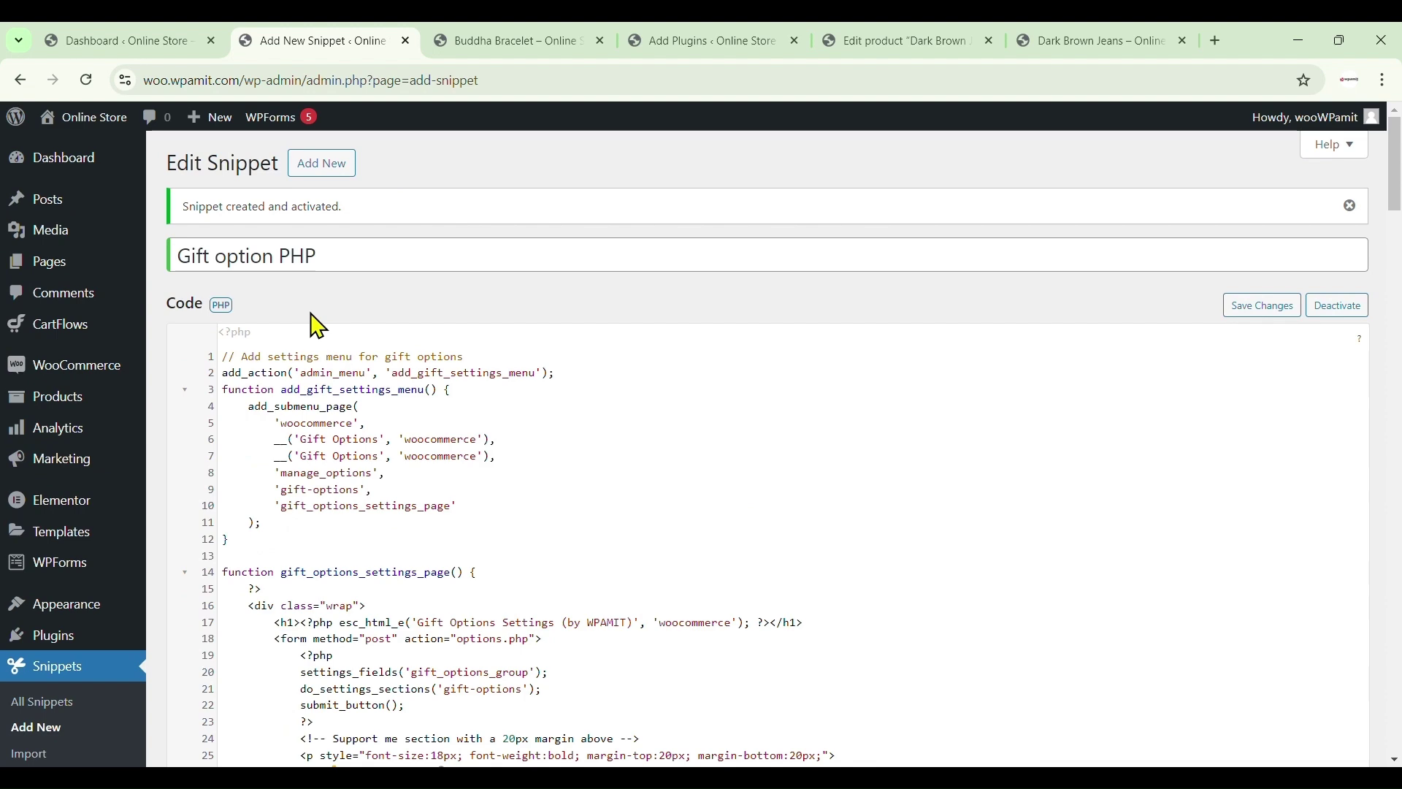
pyautogui.scroll(-3, 87, 493)
# - Start a second snippet titled 'Gift option JS'
pyautogui.click(33, 516)
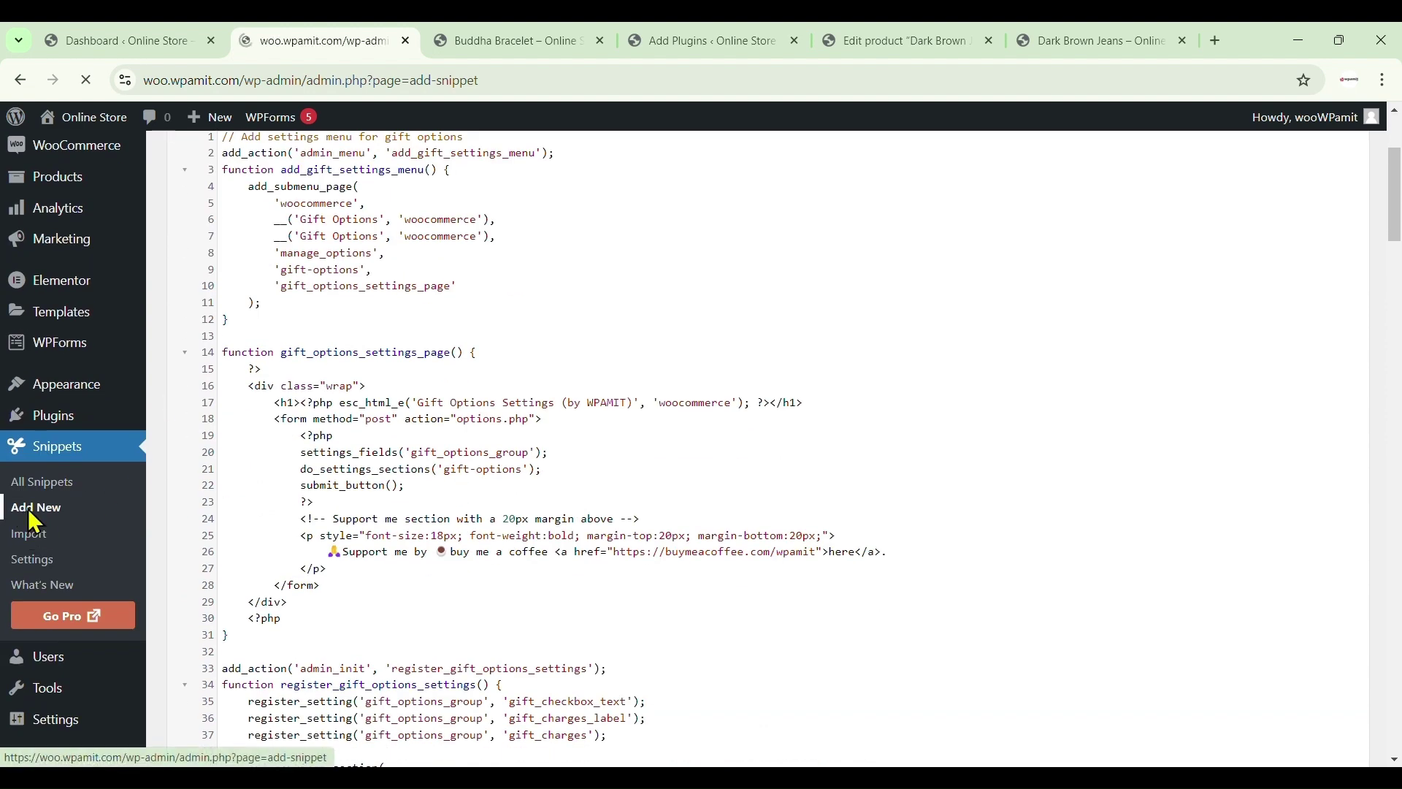
pyautogui.click(416, 189)
pyautogui.write('G')
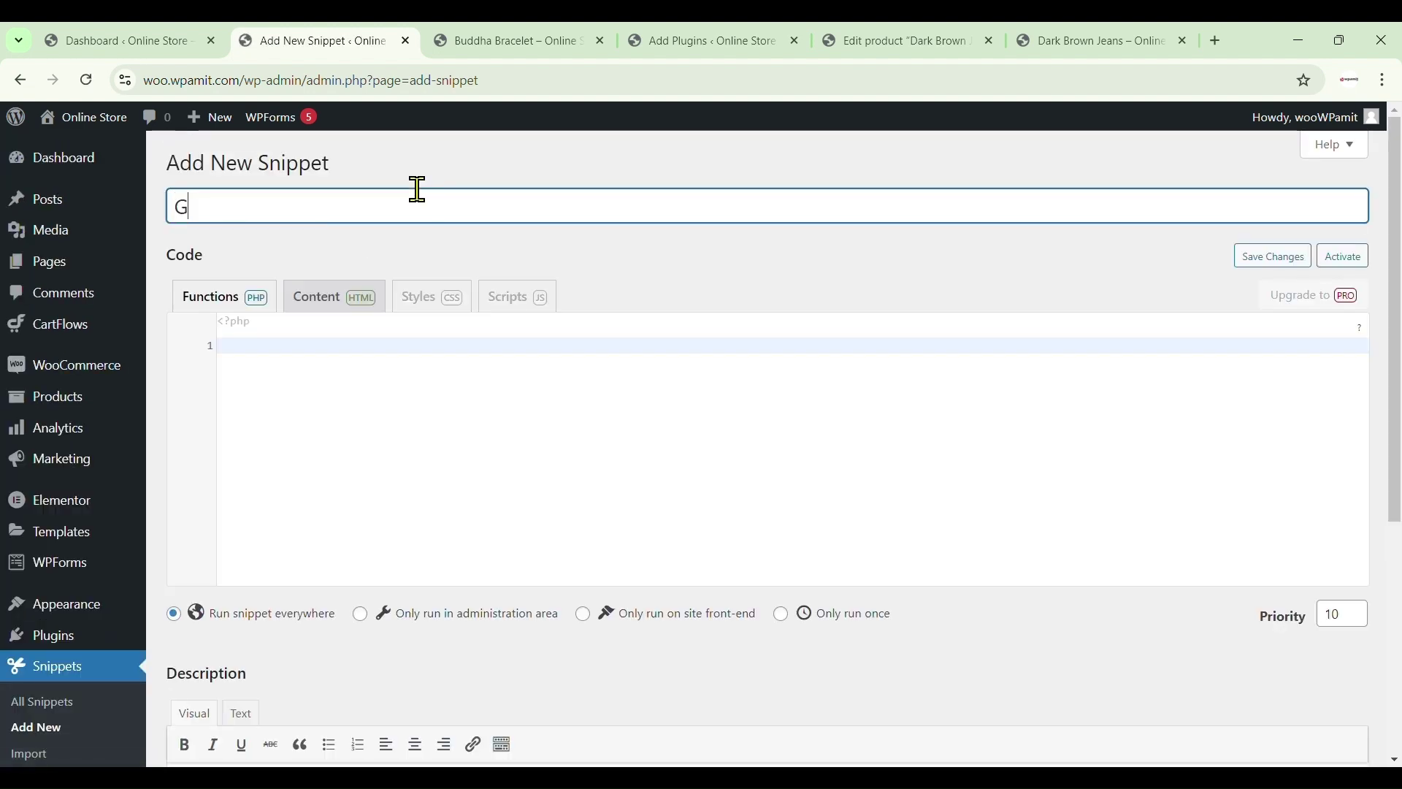
pyautogui.write('ift option JS')
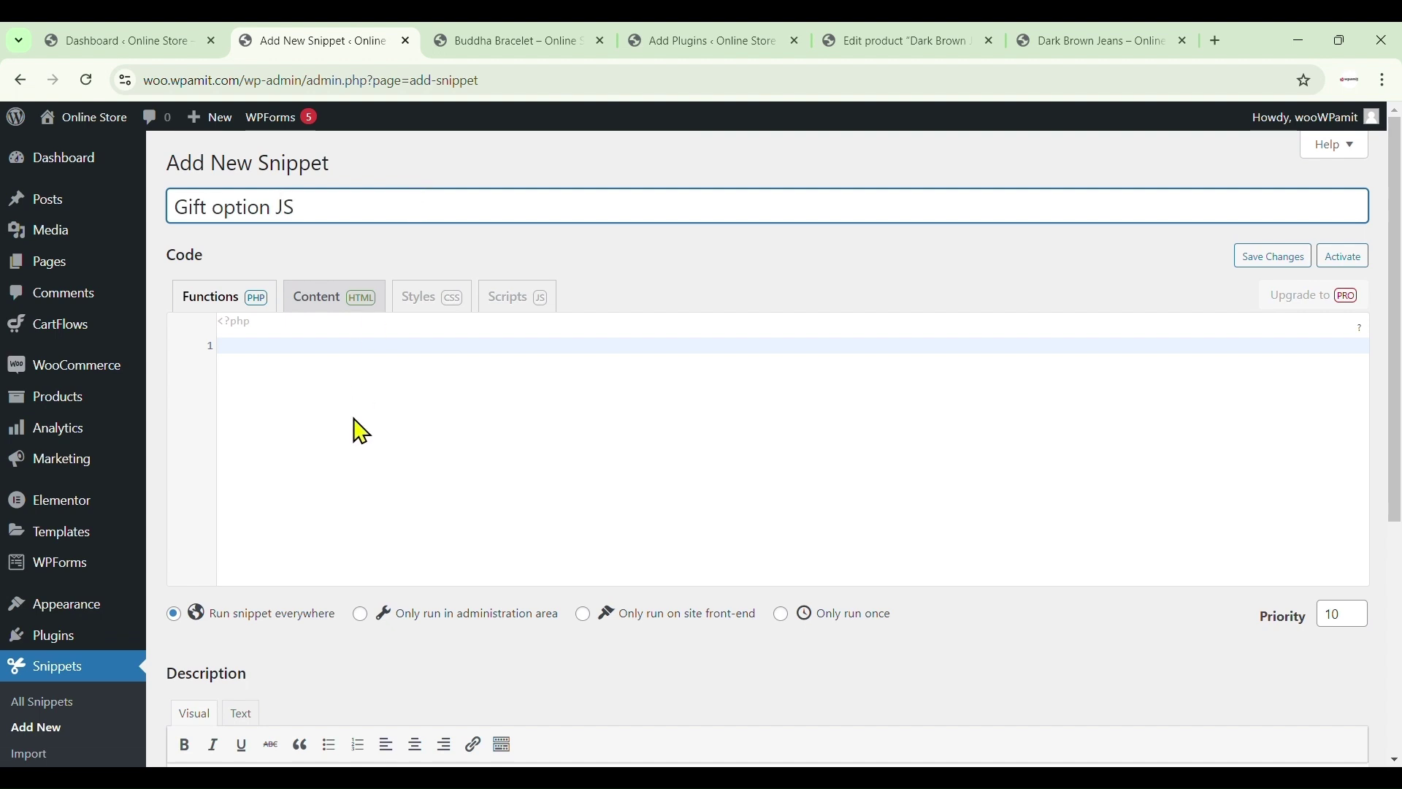
pyautogui.click(437, 347)
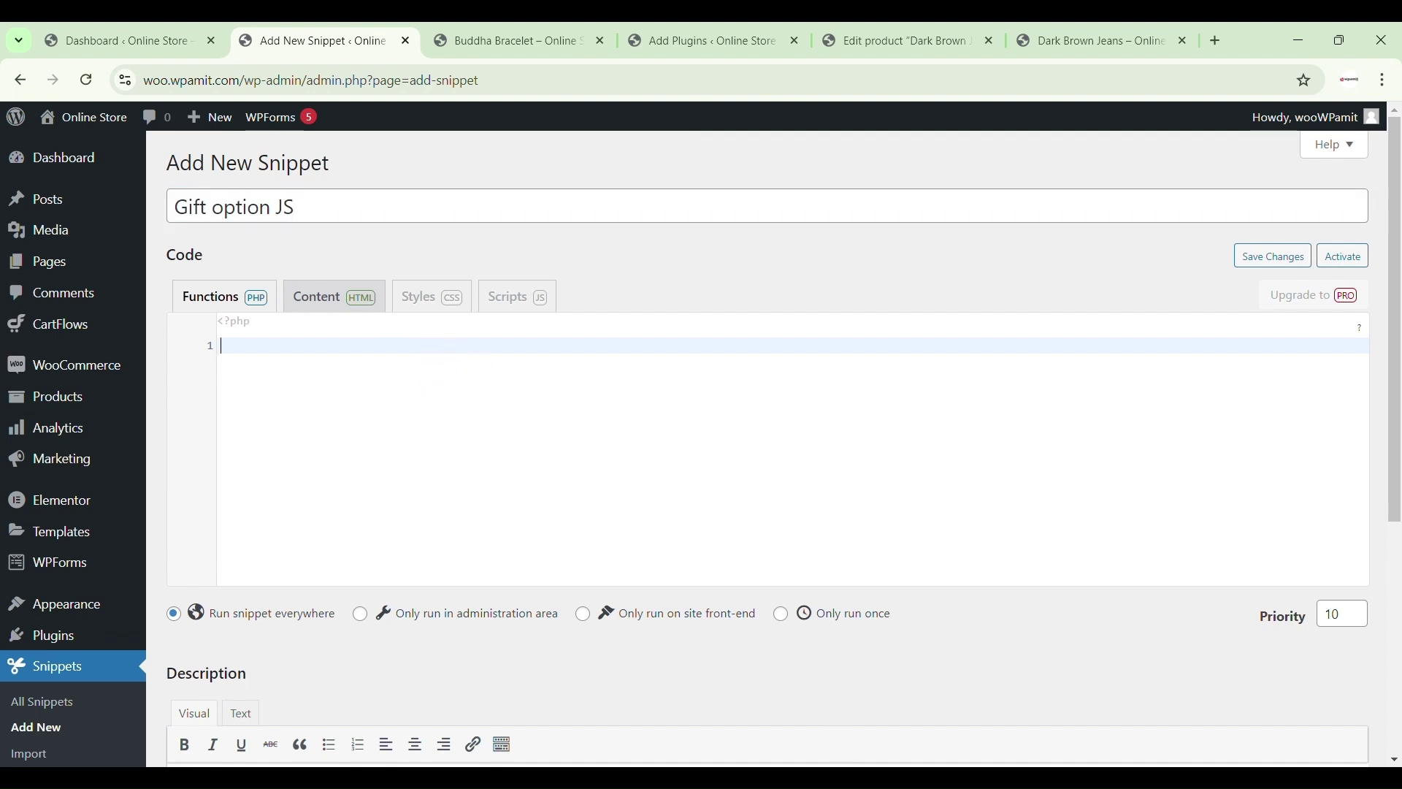
# - Paste the gift message JavaScript from the notes into the snippet, then save and activate it
pyautogui.hotkey('alt', 'Tab')
pyautogui.click(698, 130)
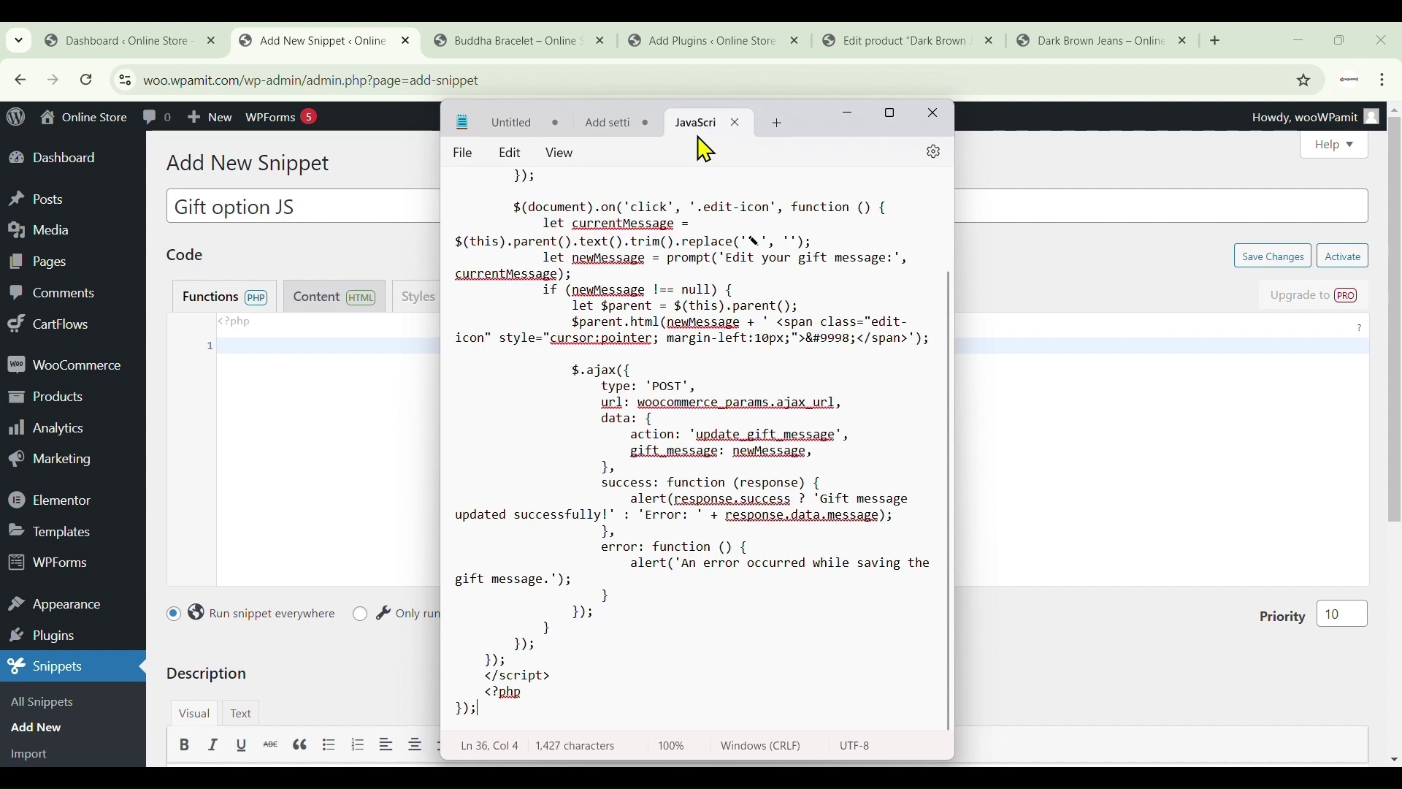
pyautogui.hotkey('ctrl', 'a')
pyautogui.click(394, 347)
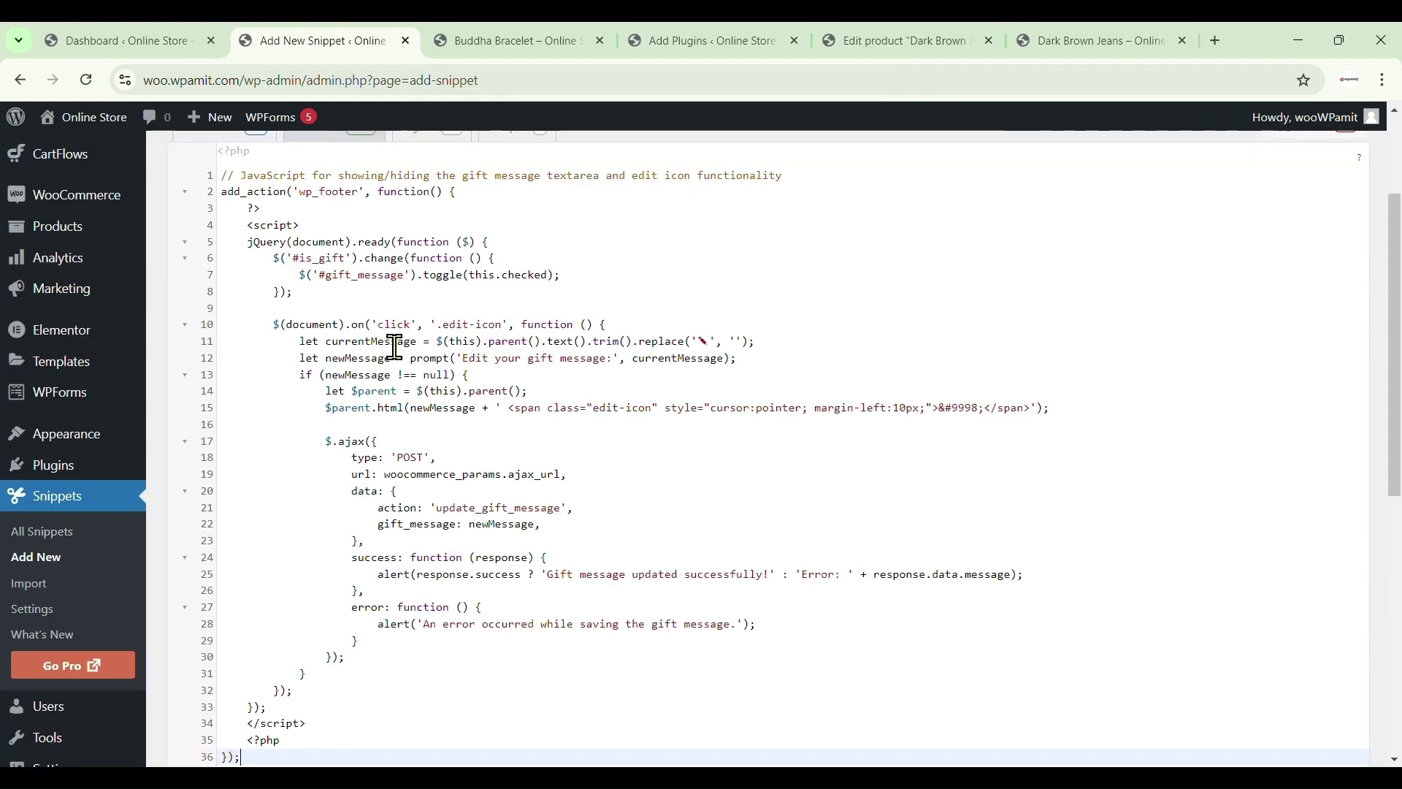
pyautogui.scroll(-5, 395, 349)
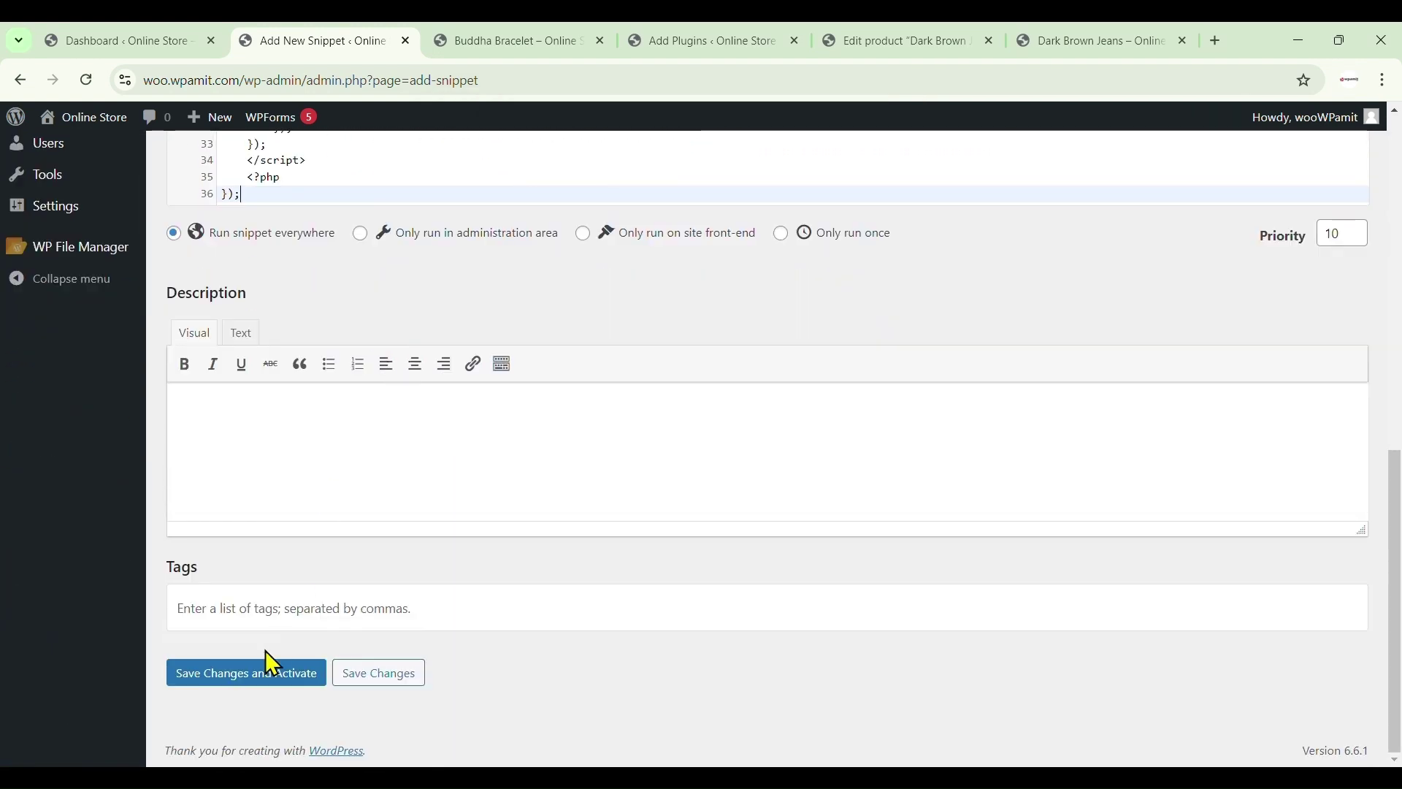
pyautogui.click(247, 672)
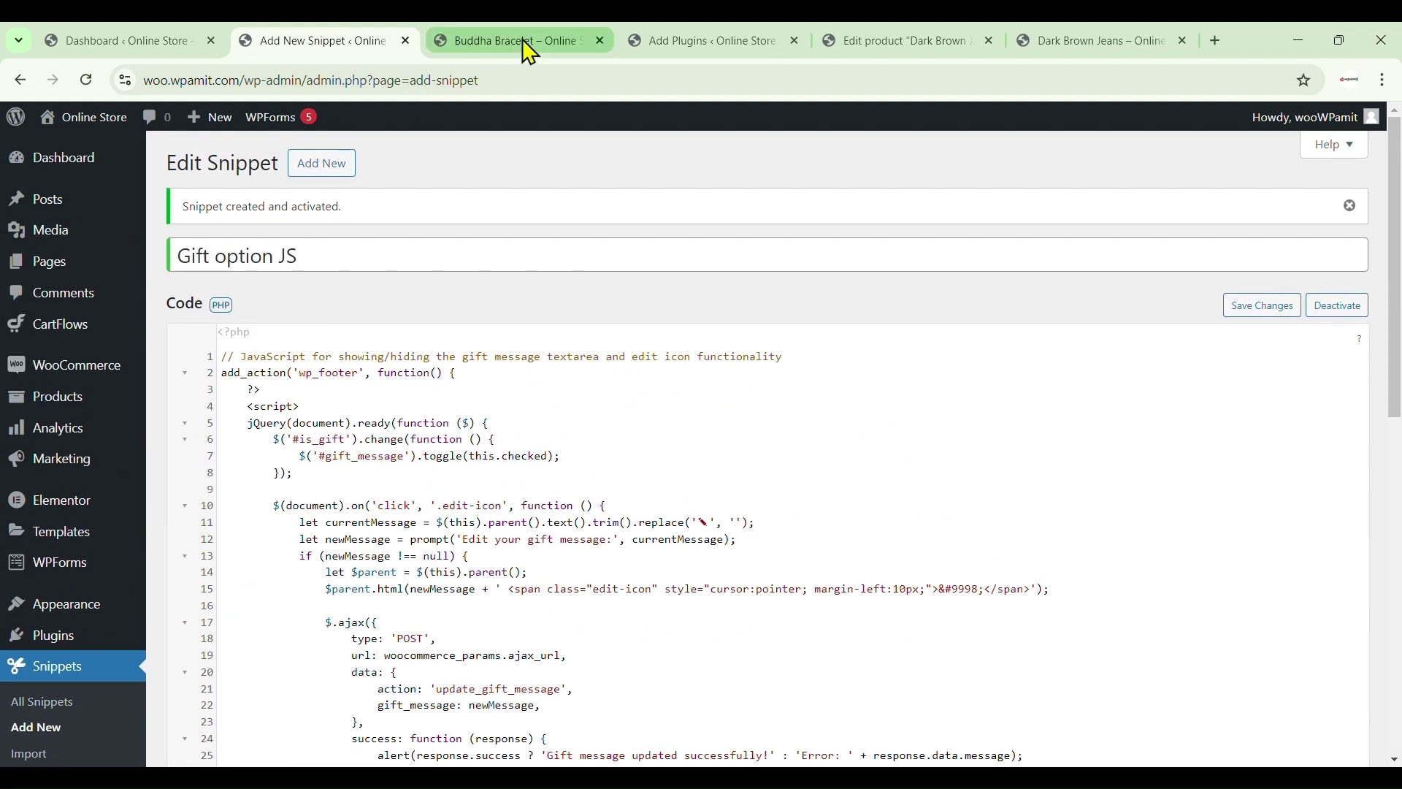
# - Return to the WordPress admin Dashboard tab with both gift snippets still active
pyautogui.click(176, 44)
pyautogui.click(85, 79)
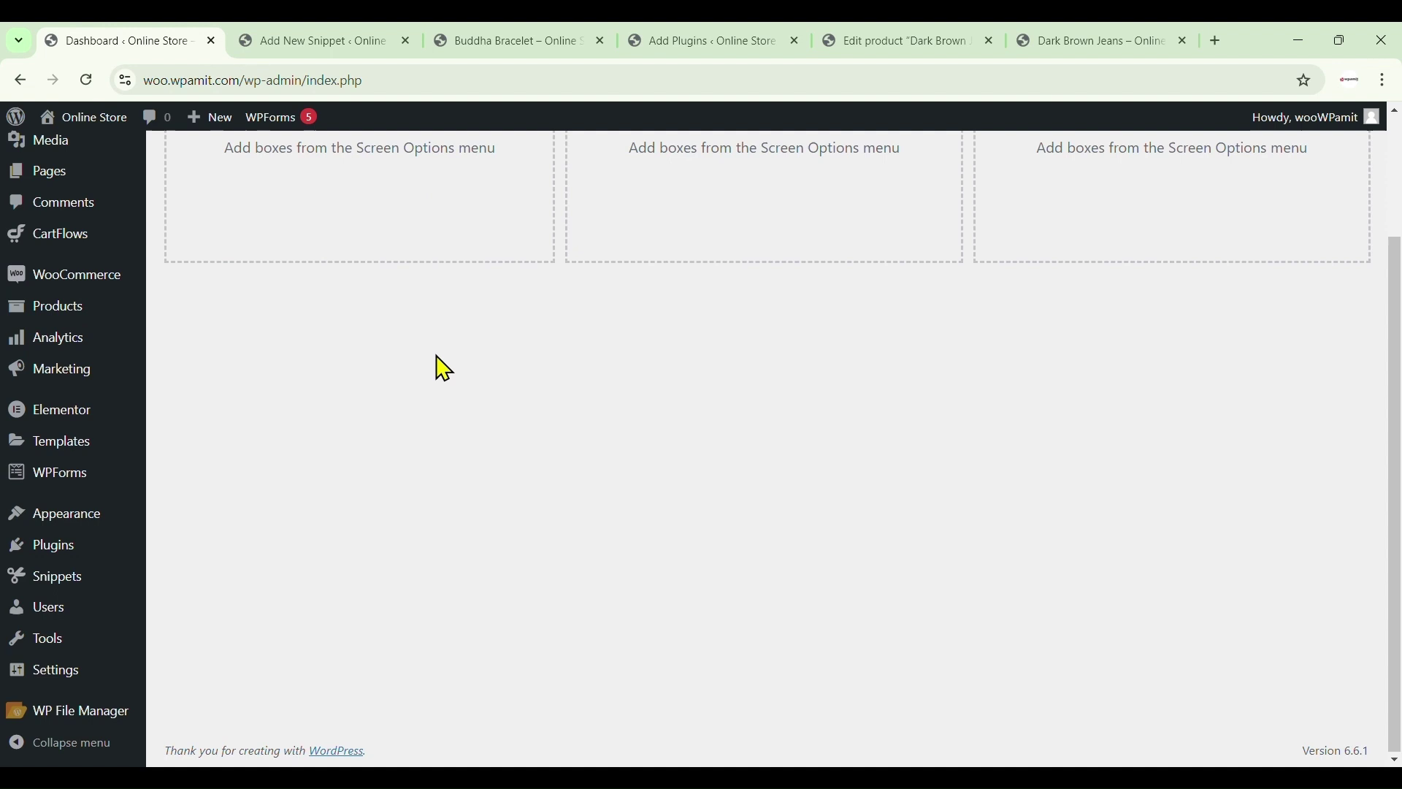
pyautogui.scroll(2, 436, 365)
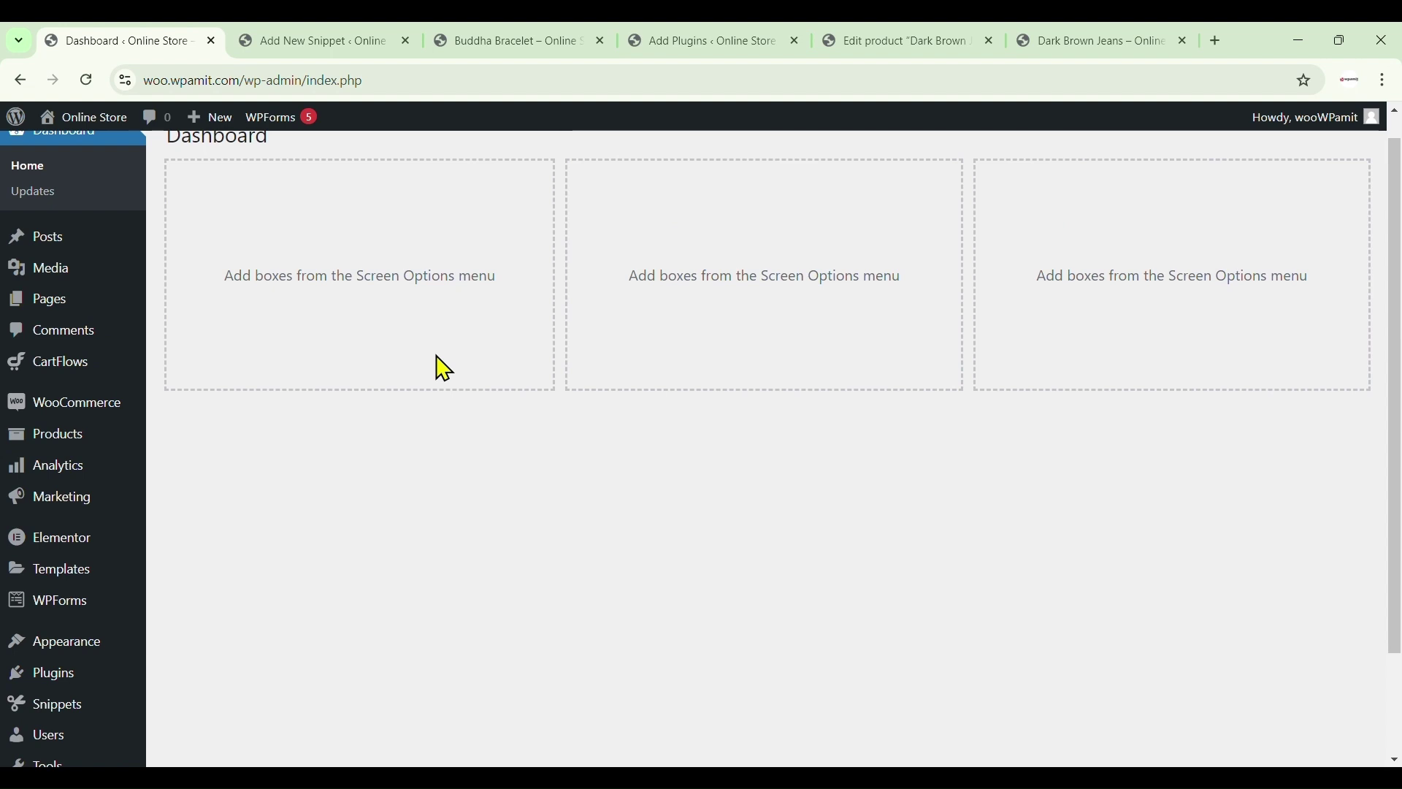
pyautogui.scroll(1, 436, 364)
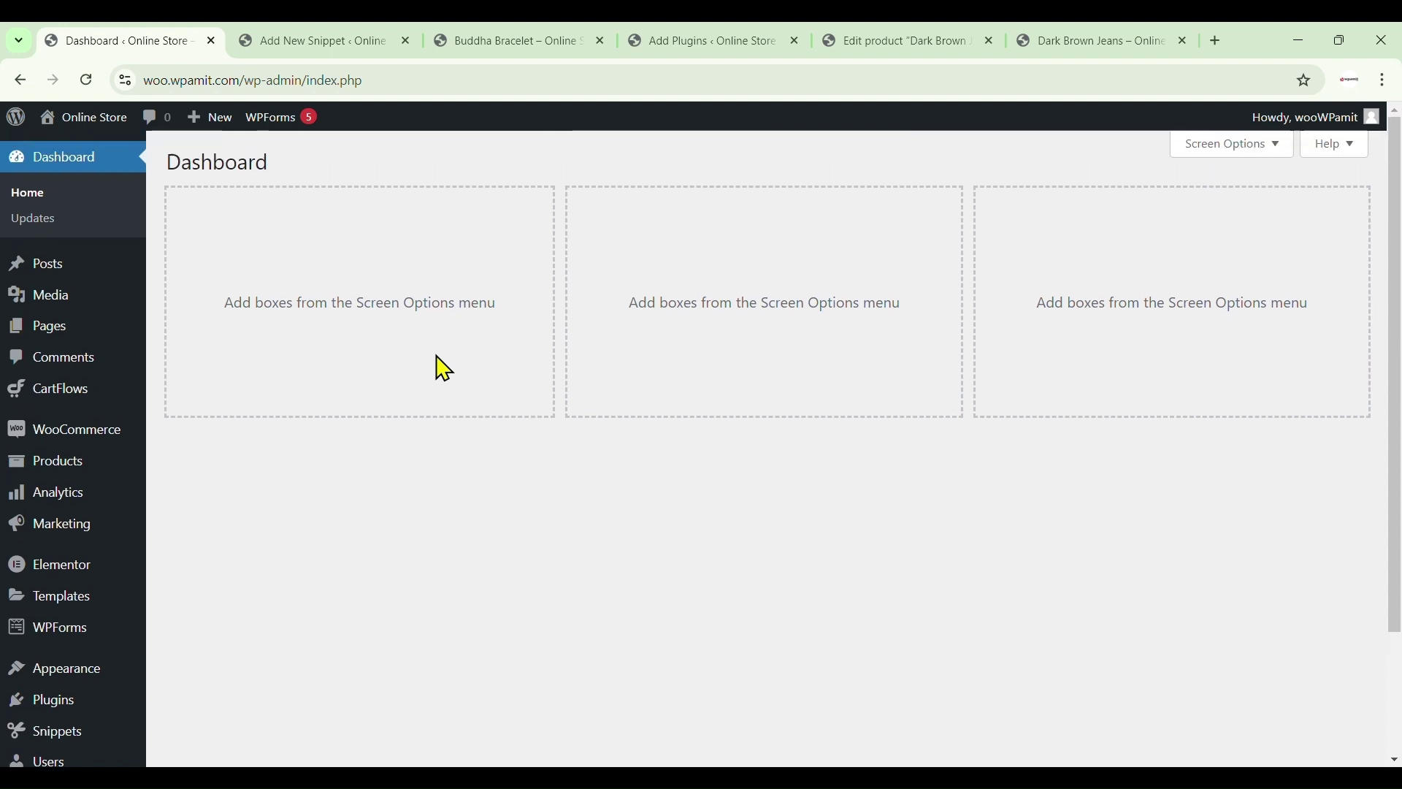
pyautogui.scroll(-1, 436, 365)
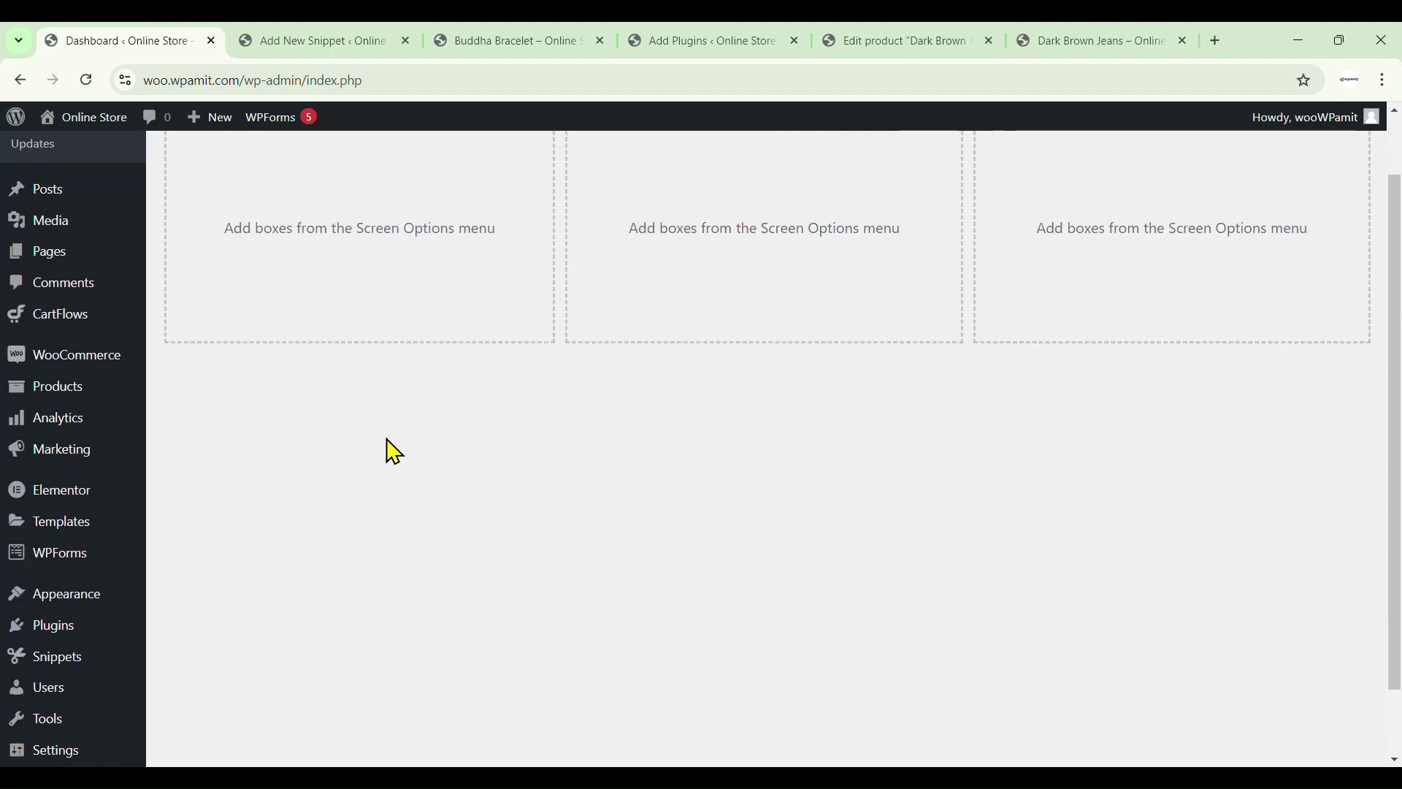